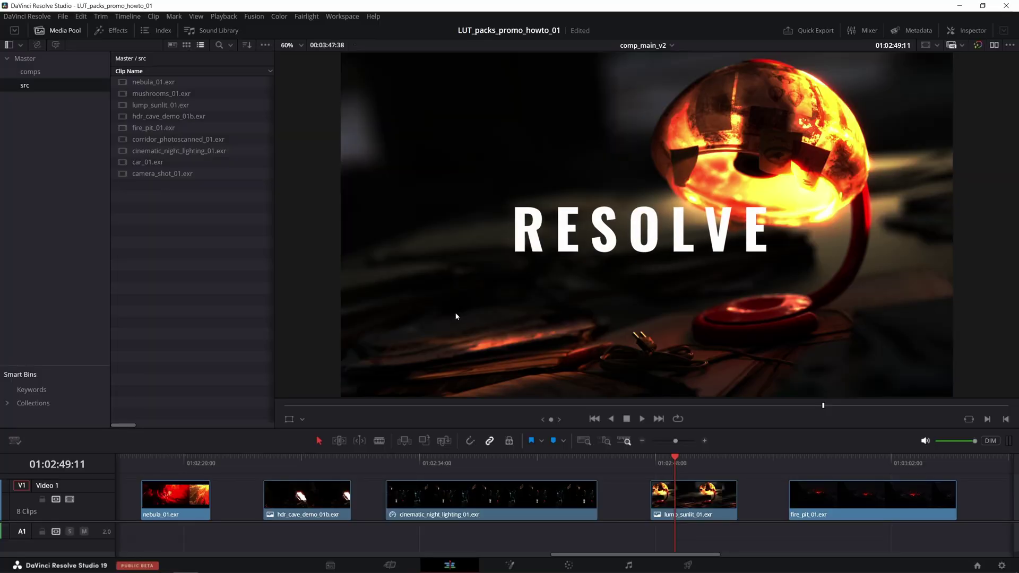
Move the playhead just past the start of nebula_01.exr so the clip shows in the viewer.
click(162, 462)
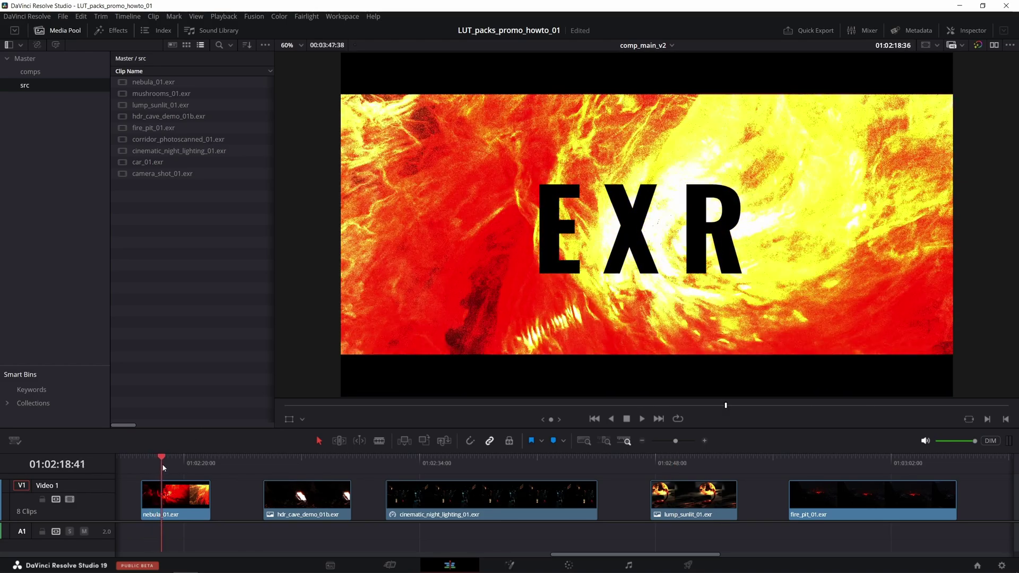
drag(162, 467, 188, 463)
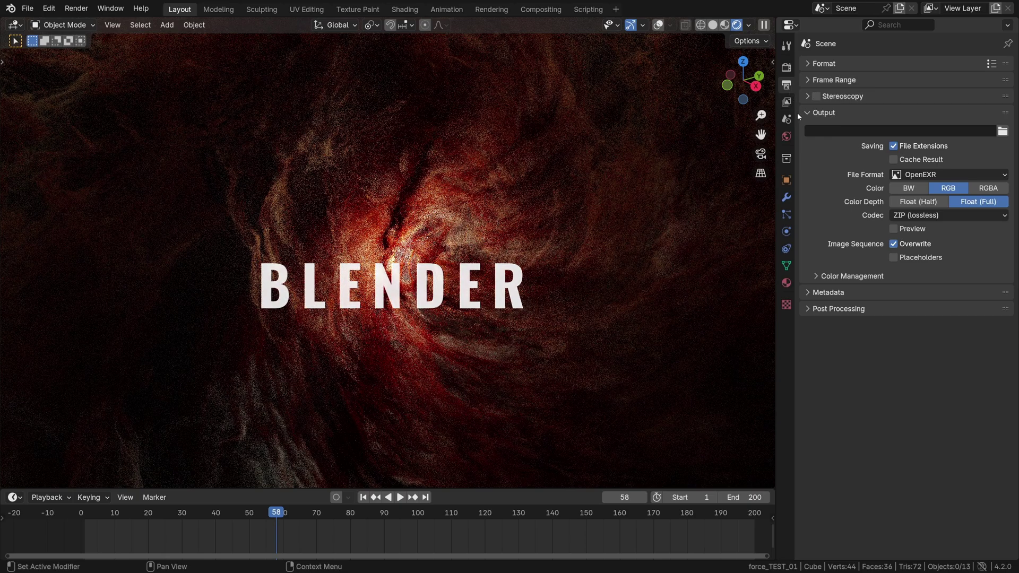
Keep OpenEXR output with Float (Half) depth and DWAA (lossy) codec, then open the Render menu.
click(909, 173)
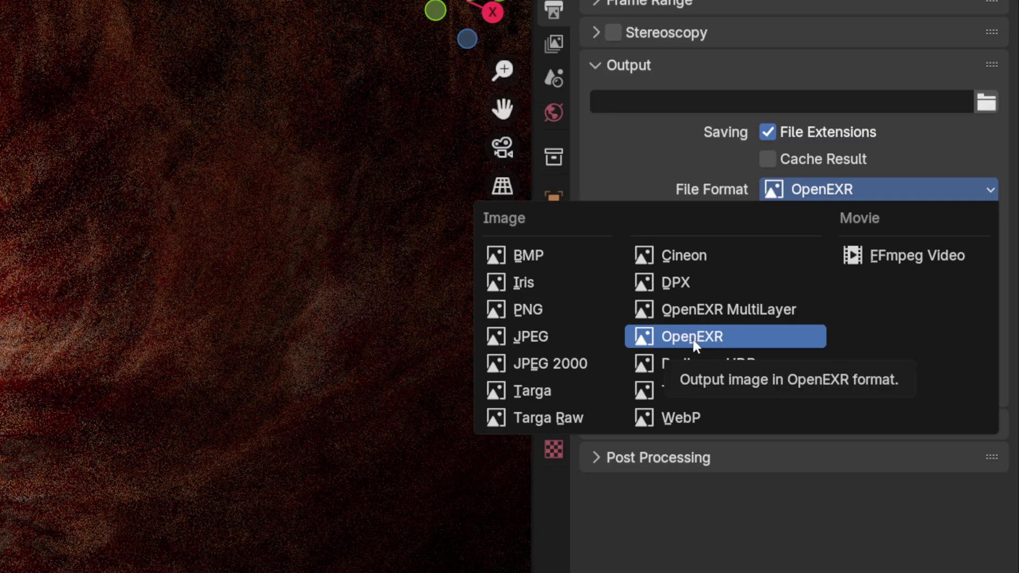
click(689, 342)
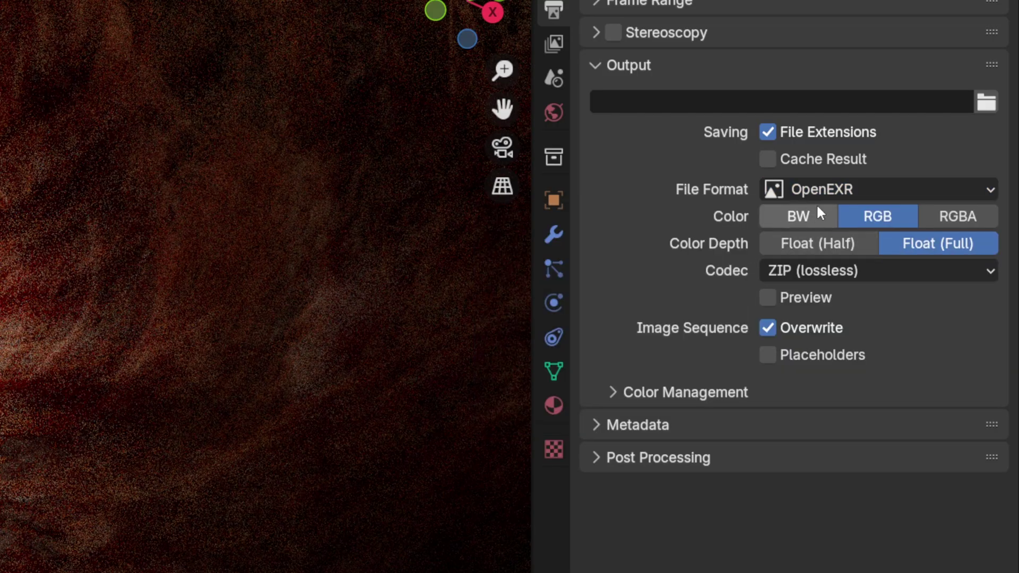
click(844, 240)
click(828, 271)
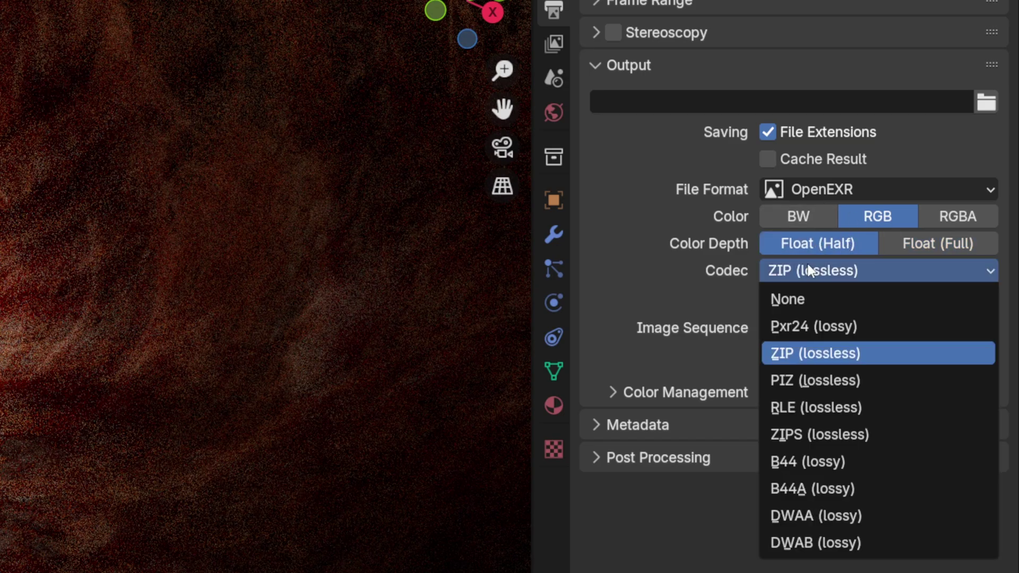
click(795, 516)
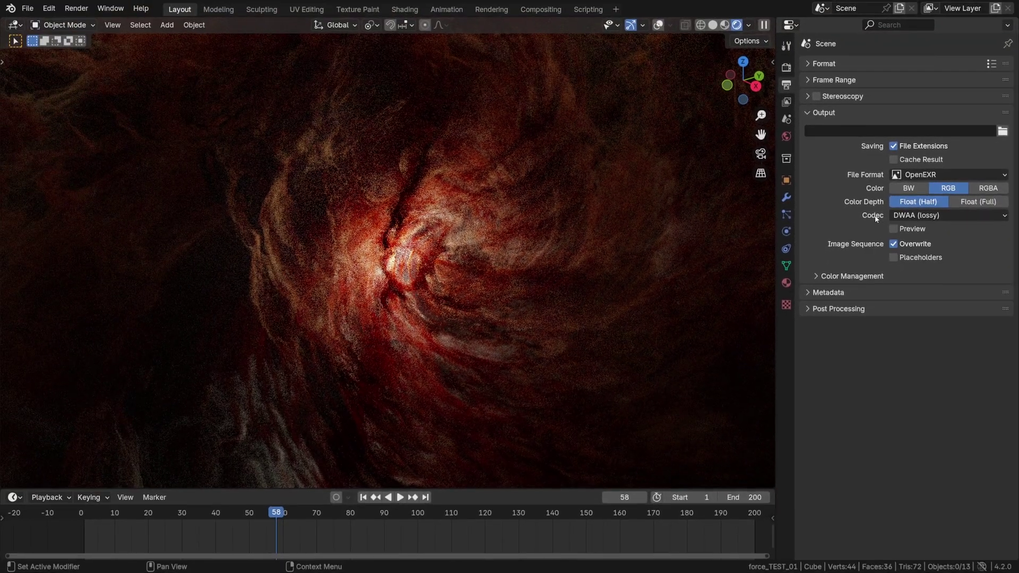
click(75, 8)
In Color Management, switch the View Transform to AgX, then to Khronos PBR Neutral.
click(786, 68)
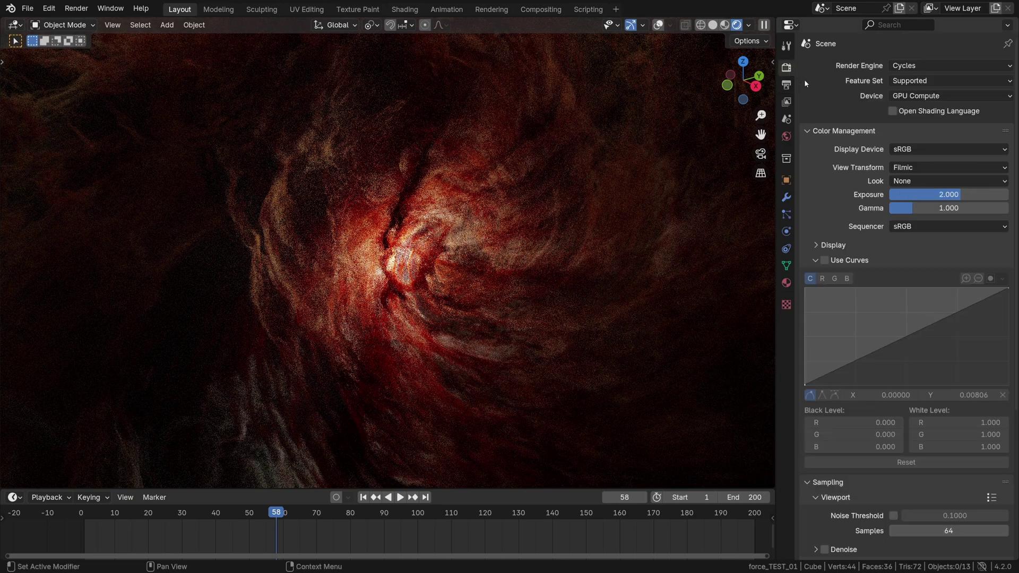
click(914, 166)
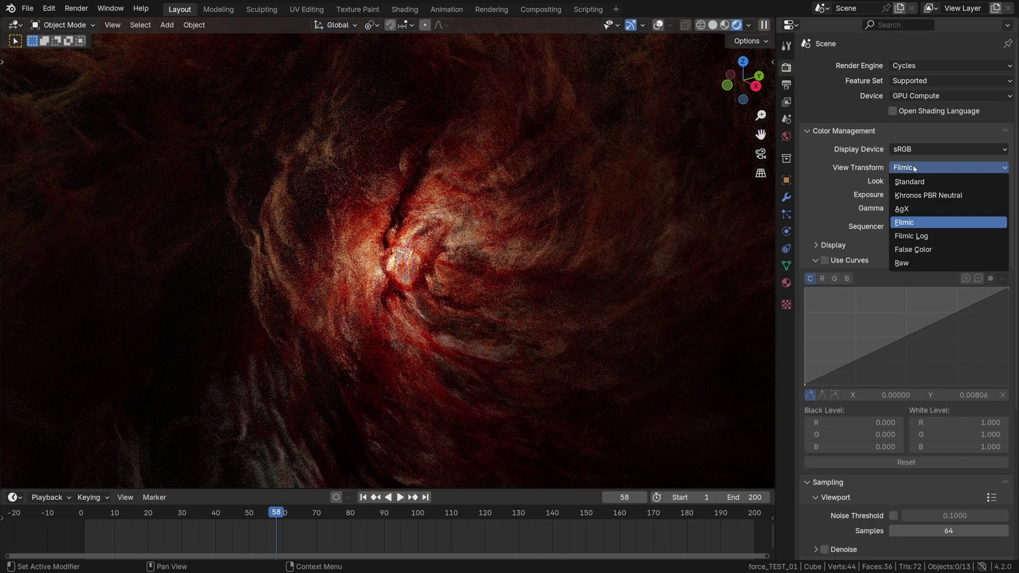
click(922, 211)
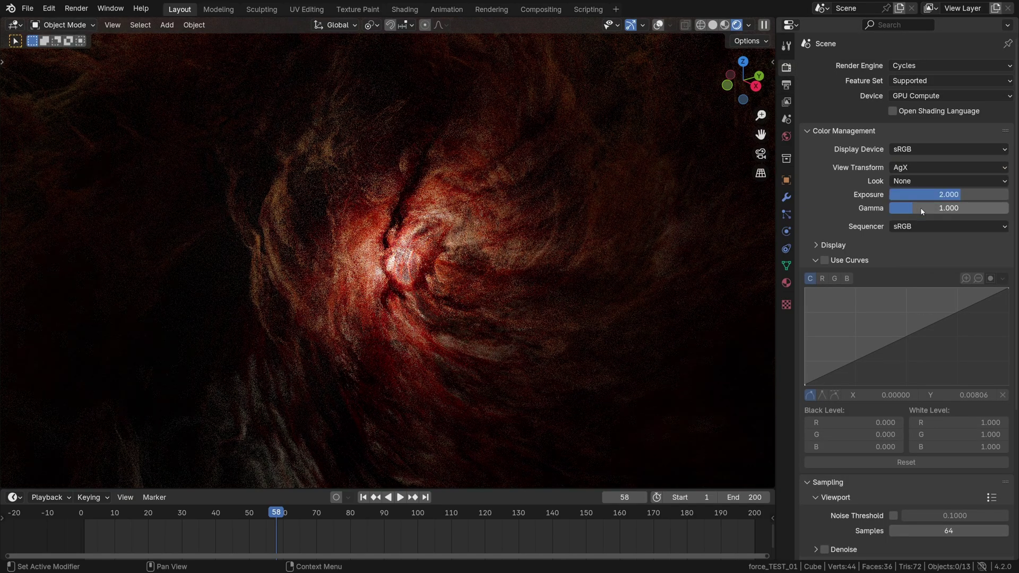
click(915, 169)
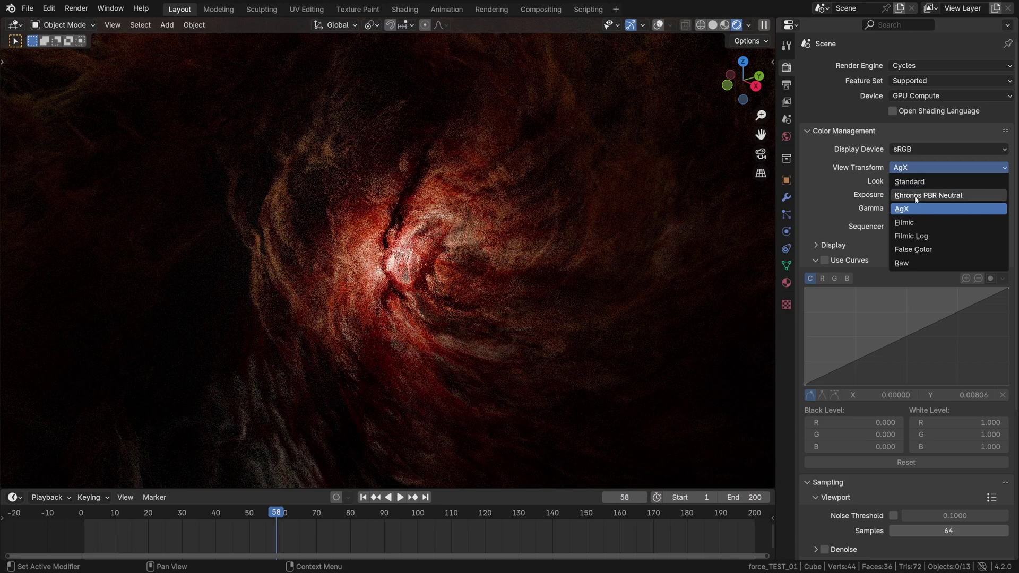
click(915, 197)
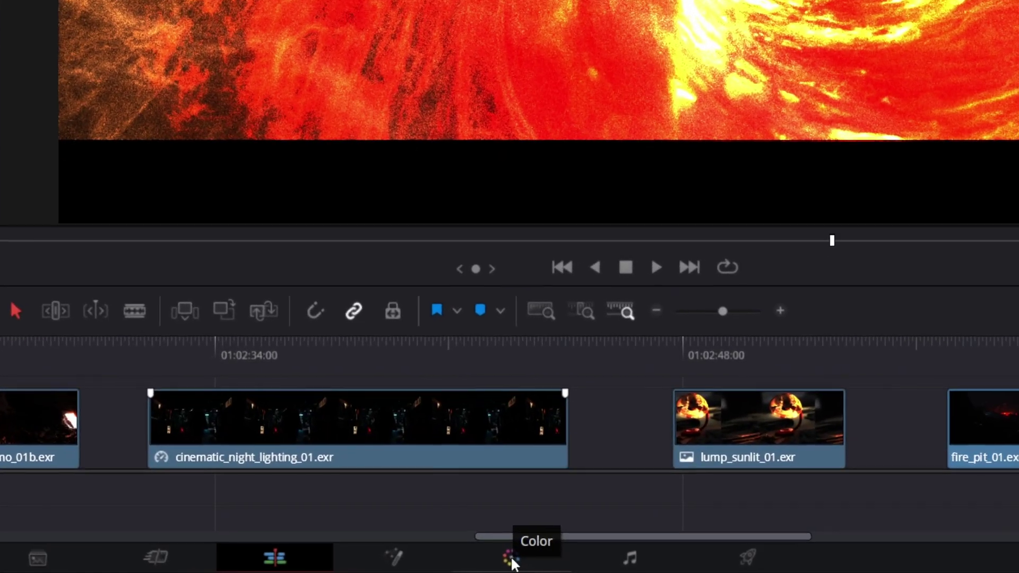
Switch to the Color page to grade the nebula clip.
click(568, 566)
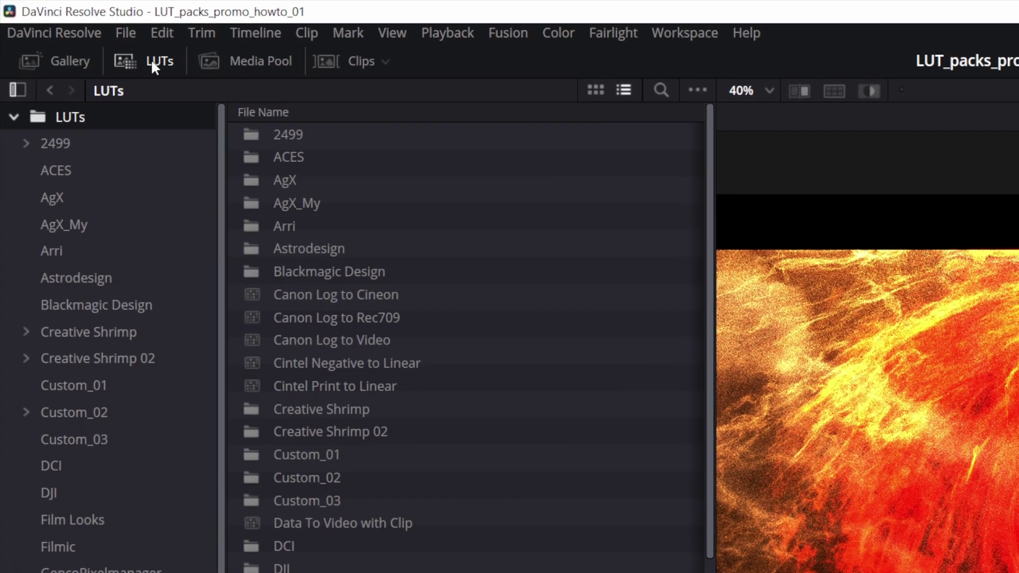
click(77, 33)
click(147, 61)
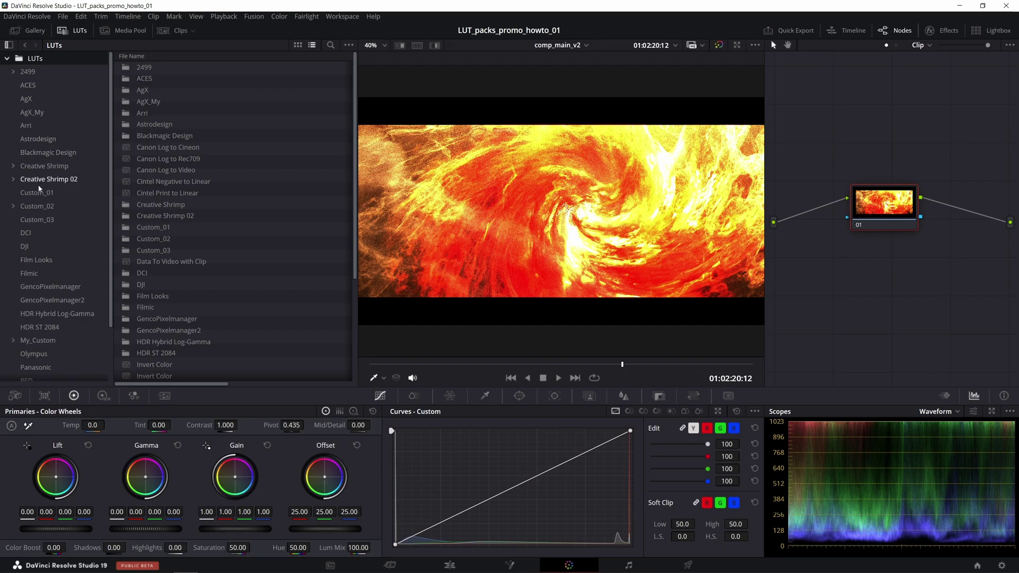
click(64, 304)
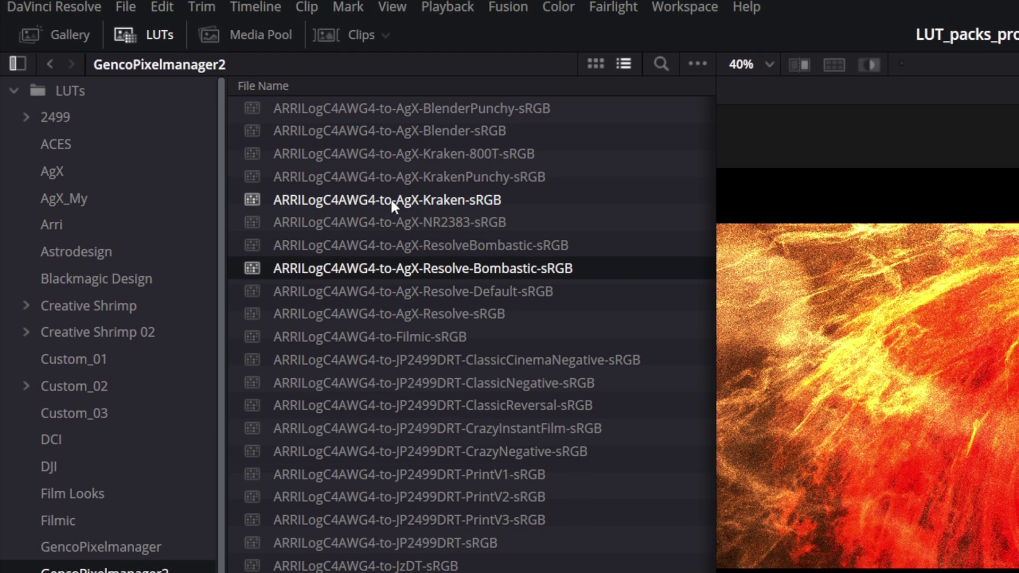
click(339, 206)
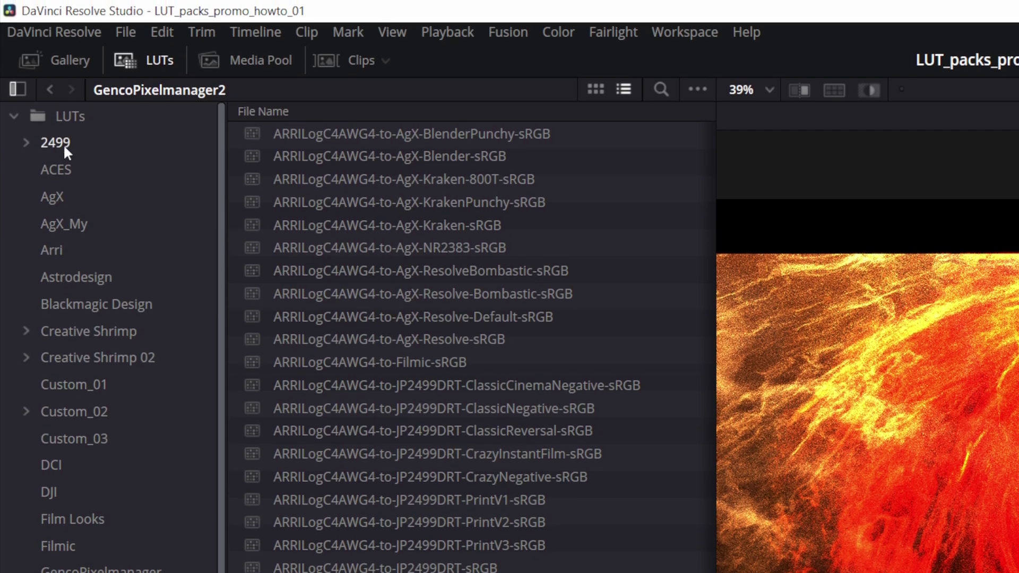
click(68, 117)
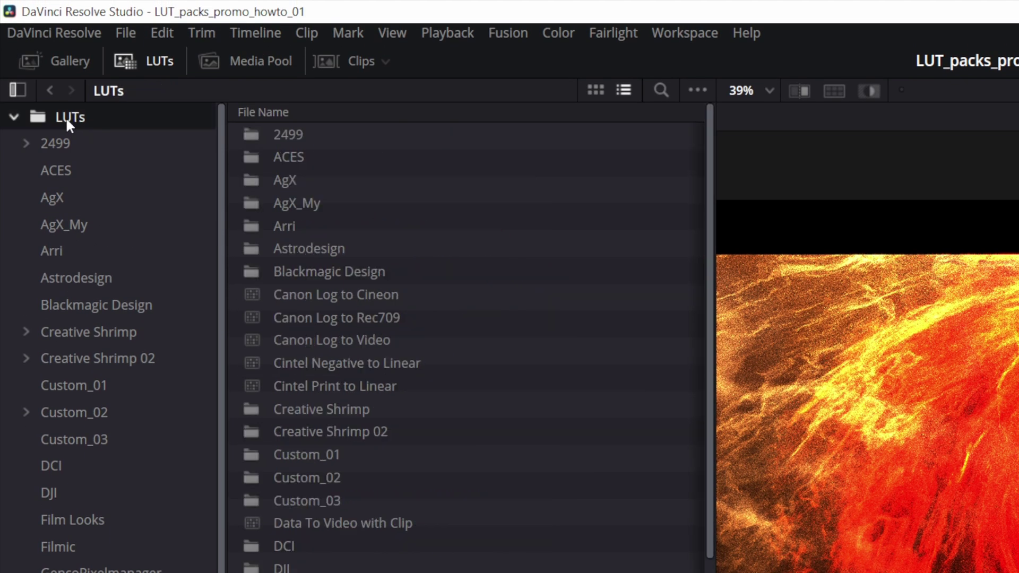
Open Resolve's LUT folder on disk and enter the GencoPixelmanager2 folder of ARRI CUBE LUTs.
right_click(72, 119)
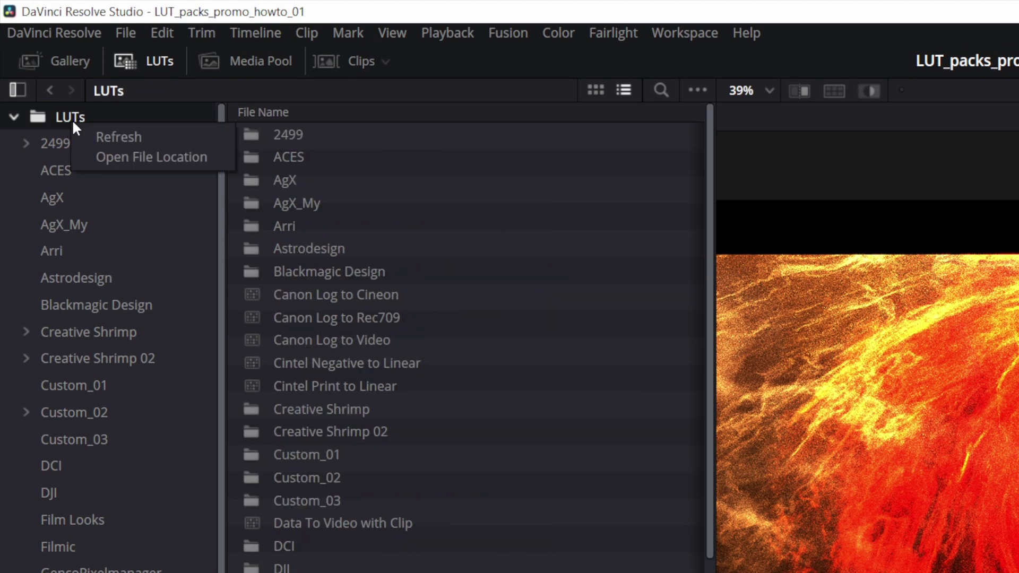
click(114, 157)
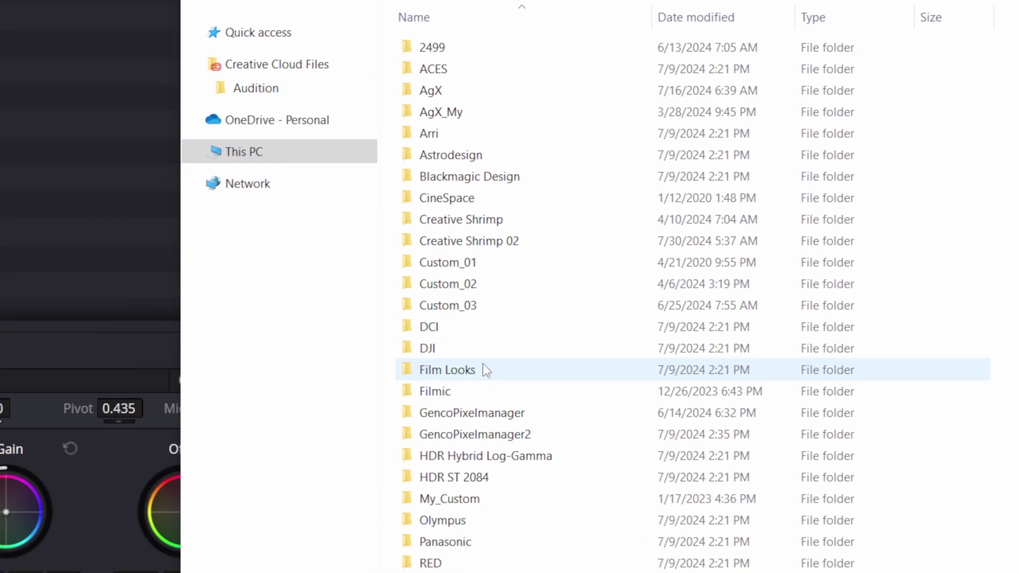
click(479, 434)
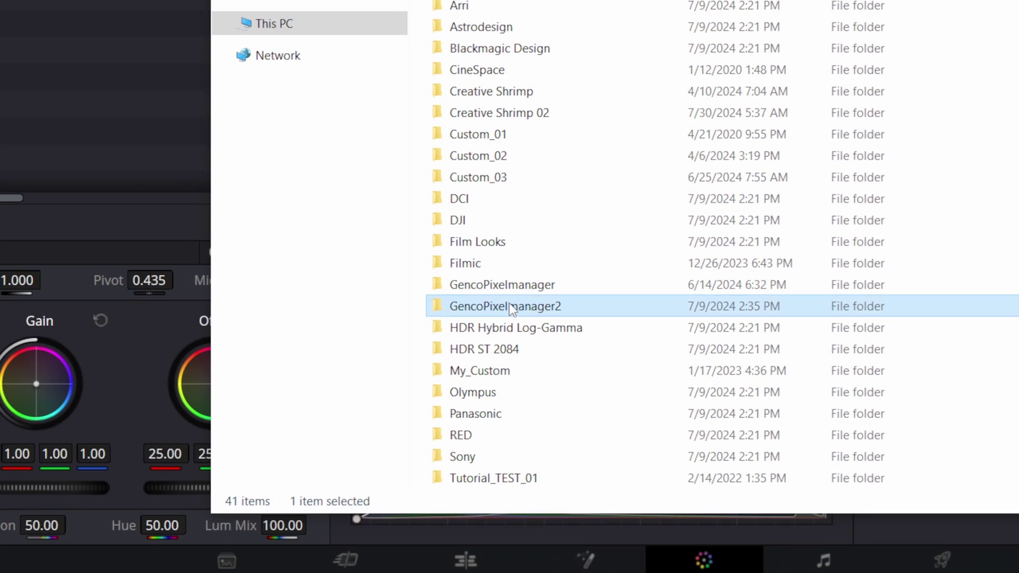
double_click(508, 306)
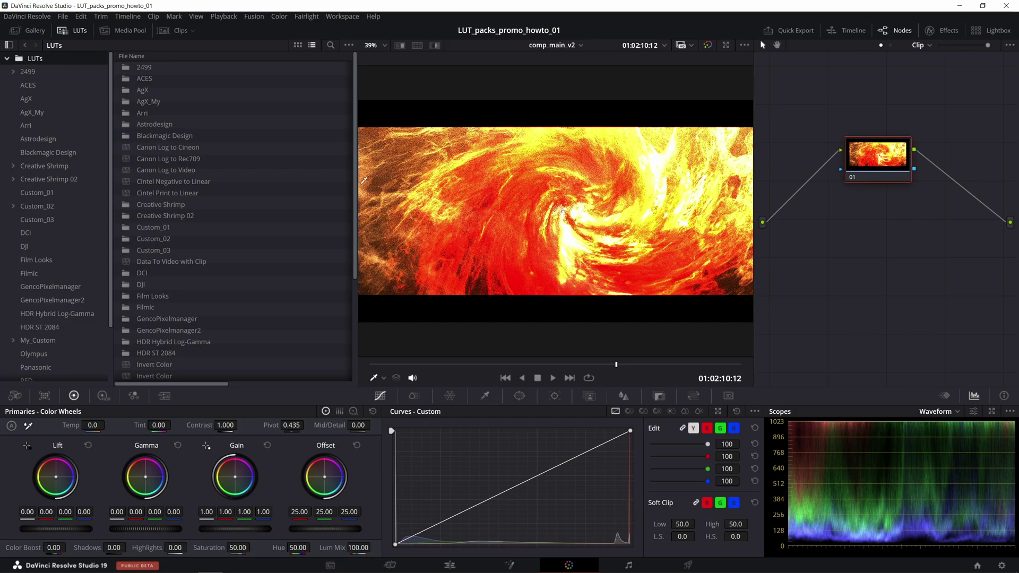
Refresh the LUT library and open the GencoPixelmanager2 LUT folder.
right_click(80, 60)
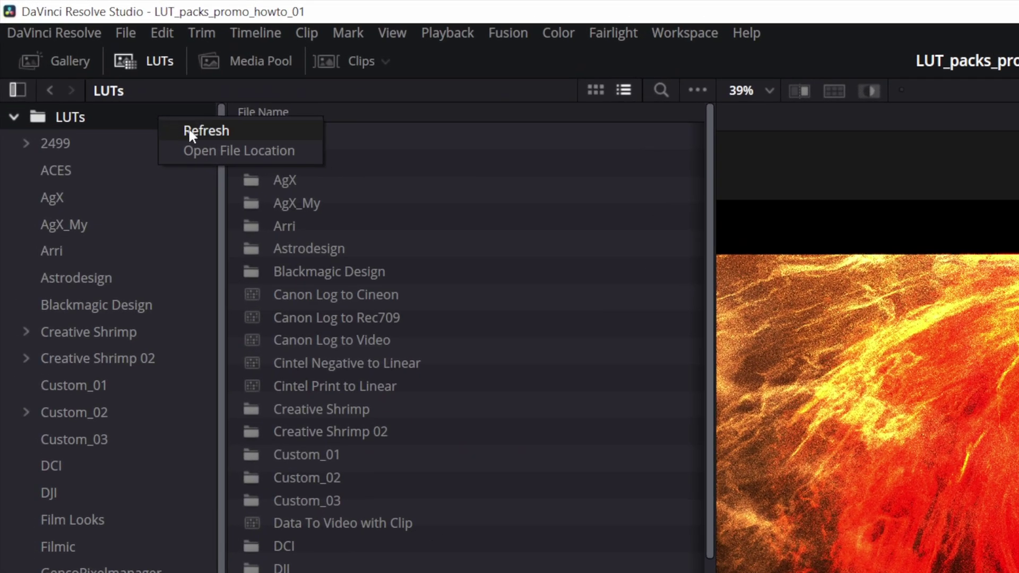
click(205, 130)
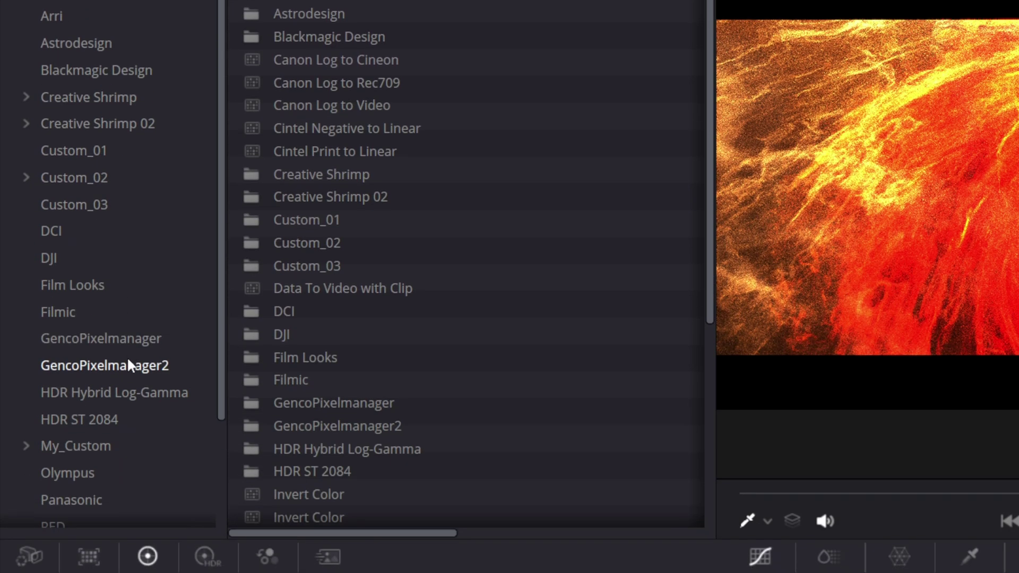
click(129, 364)
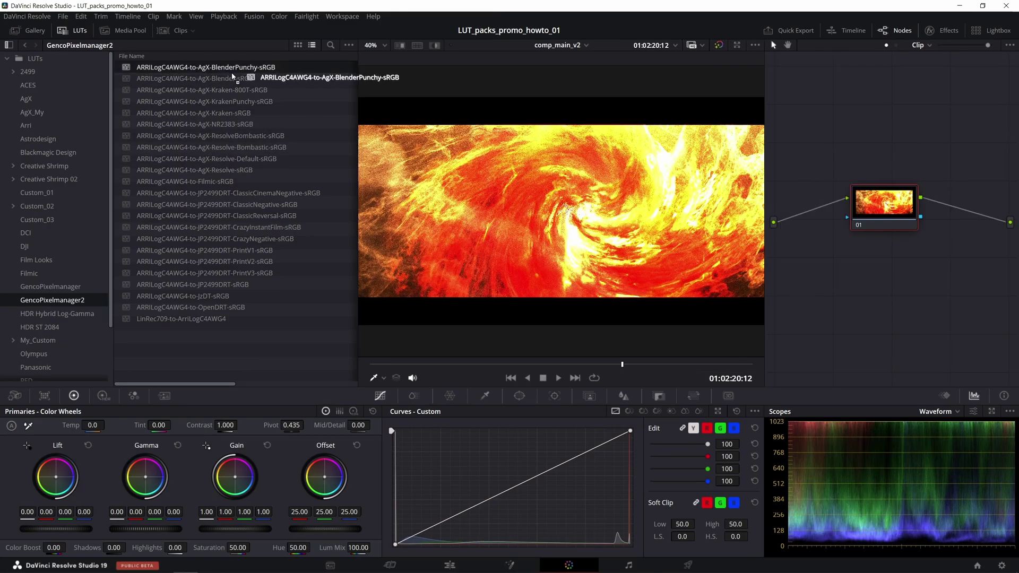
Try the ARRILogC4AWG4-to-AgX-BlenderPunchy-sRGB LUT on node 01, then reset node 01's grade.
drag(232, 77, 890, 212)
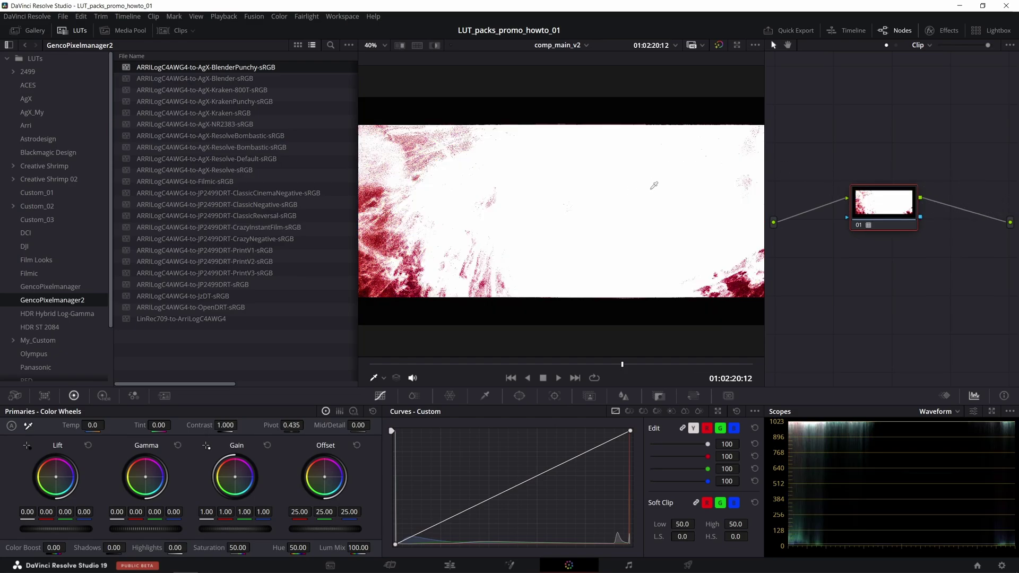
right_click(881, 204)
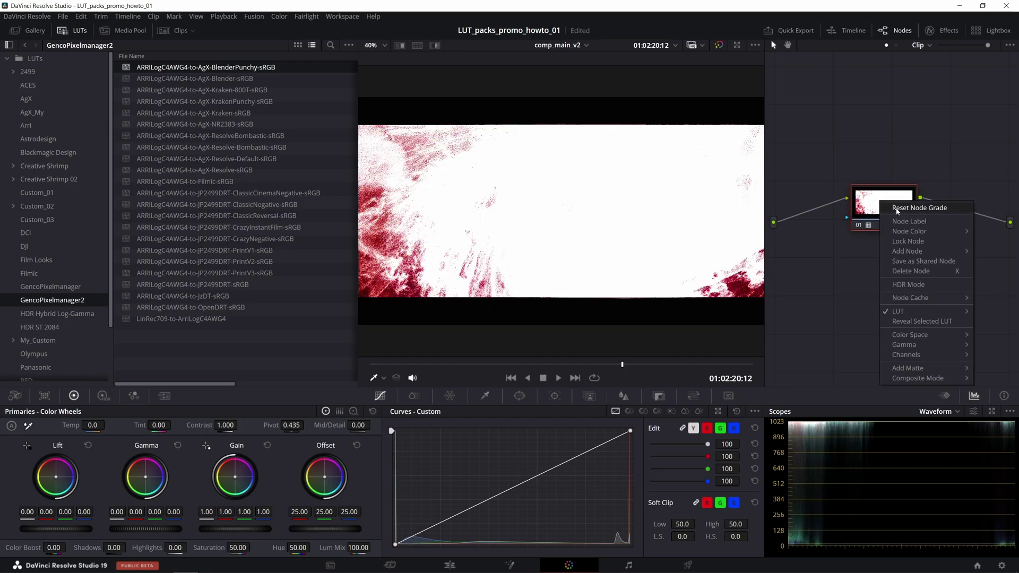
click(907, 210)
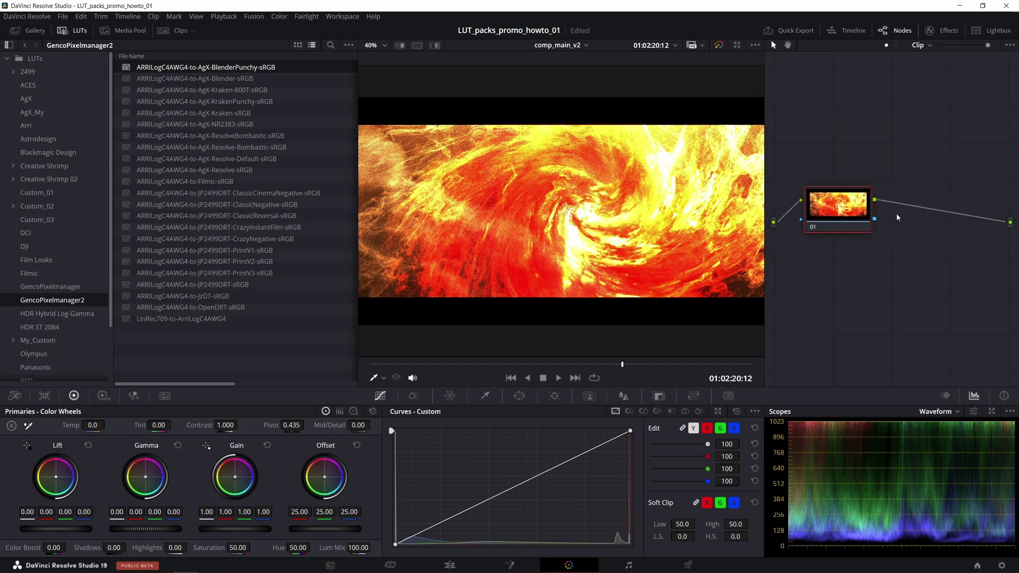
Add corrector node 02 and place it between node 01 and the output.
right_click(897, 216)
mouse_move(919, 244)
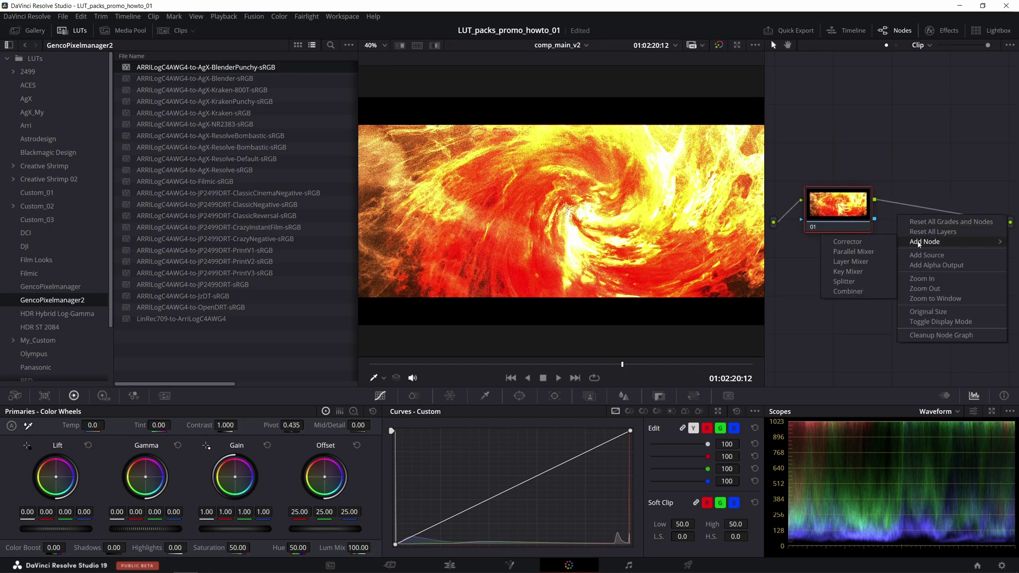
click(880, 243)
drag(902, 210, 931, 208)
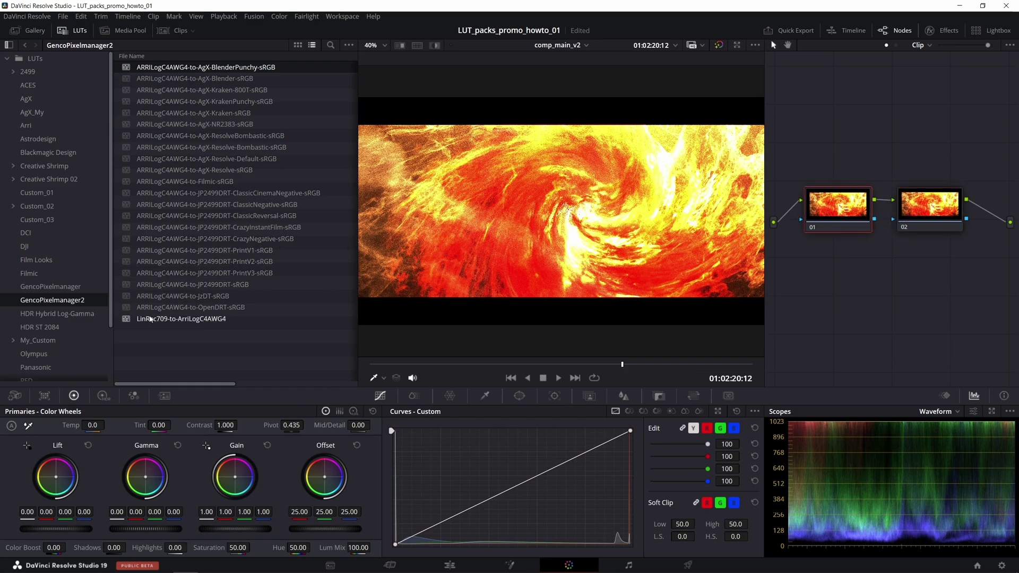
Test the LinRec709-to-ArriLogC4AWG4 LUT on node 01, toggling it, then reset node 01's grade.
click(146, 321)
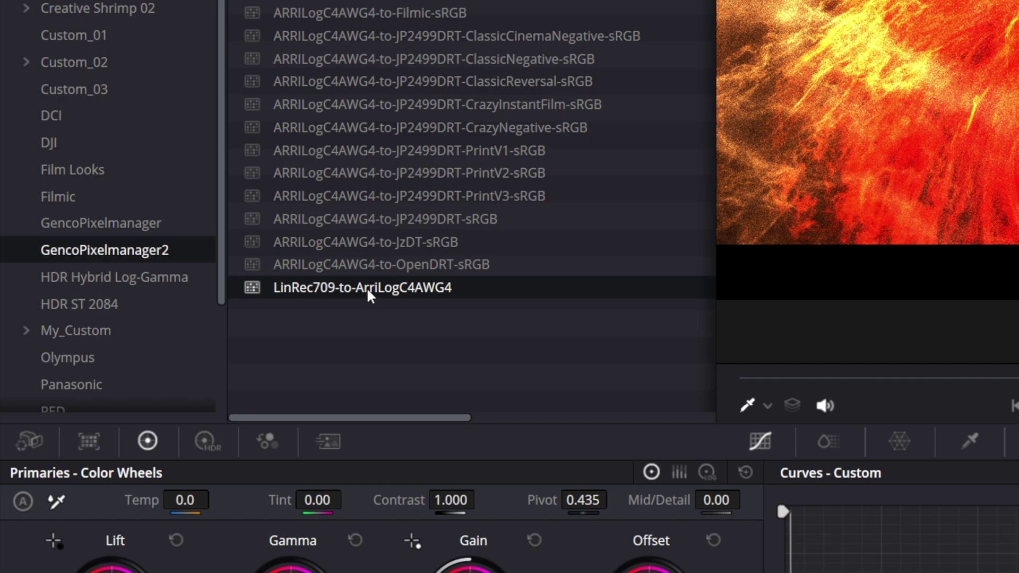
drag(369, 286, 1018, 160)
drag(659, 256, 620, 286)
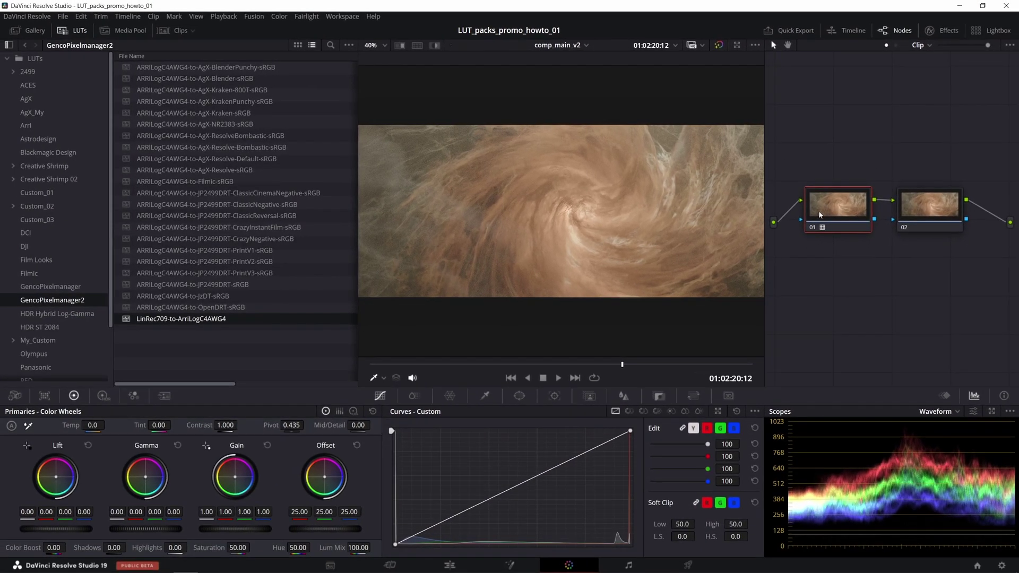
click(814, 228)
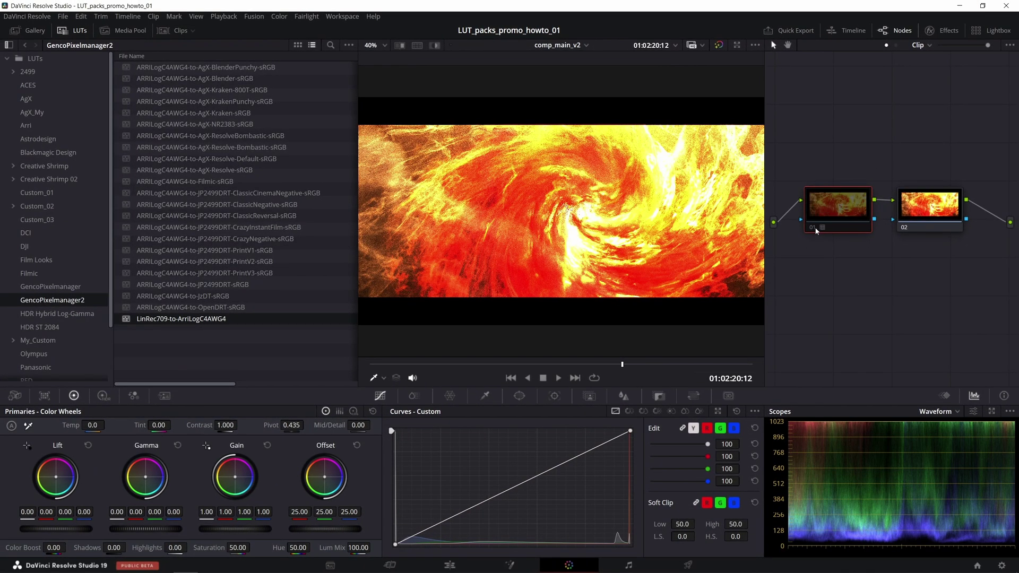
click(812, 229)
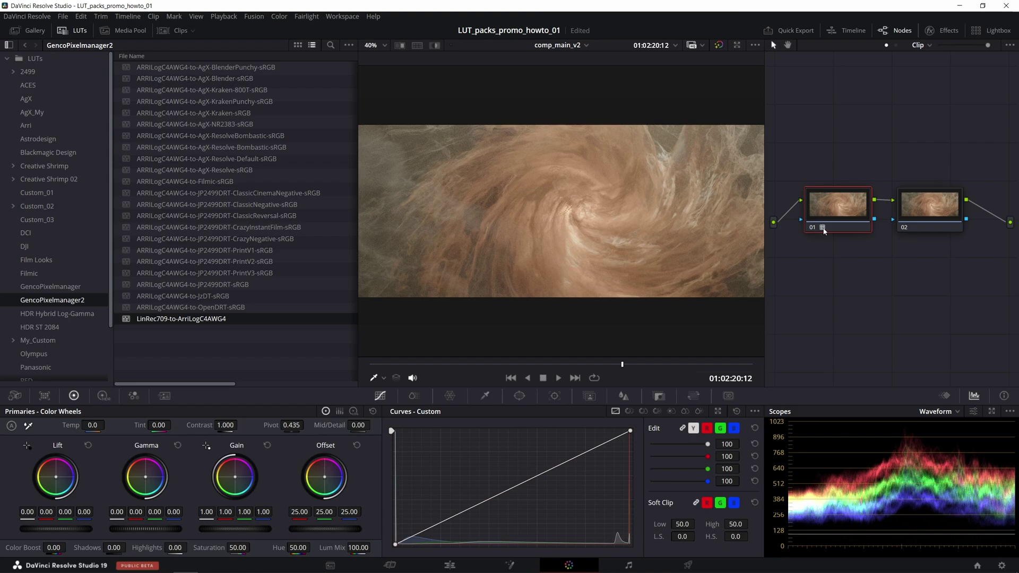
mouse_move(824, 231)
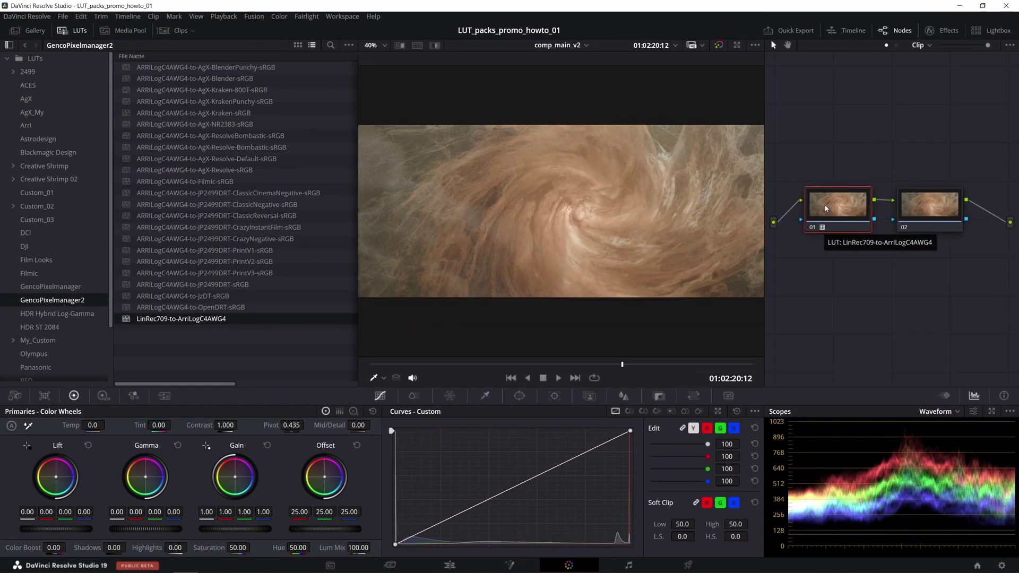
right_click(633, 250)
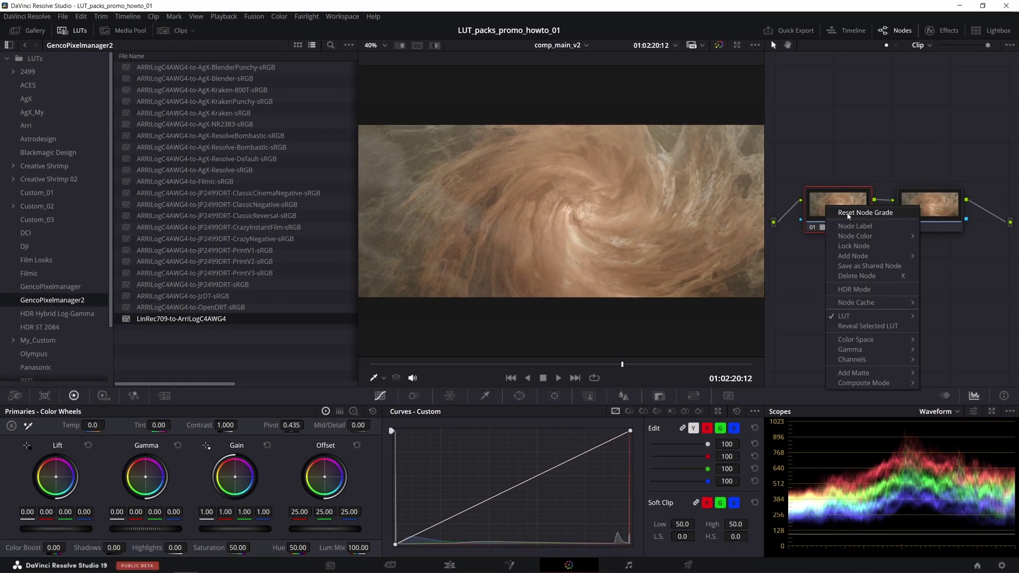
click(847, 214)
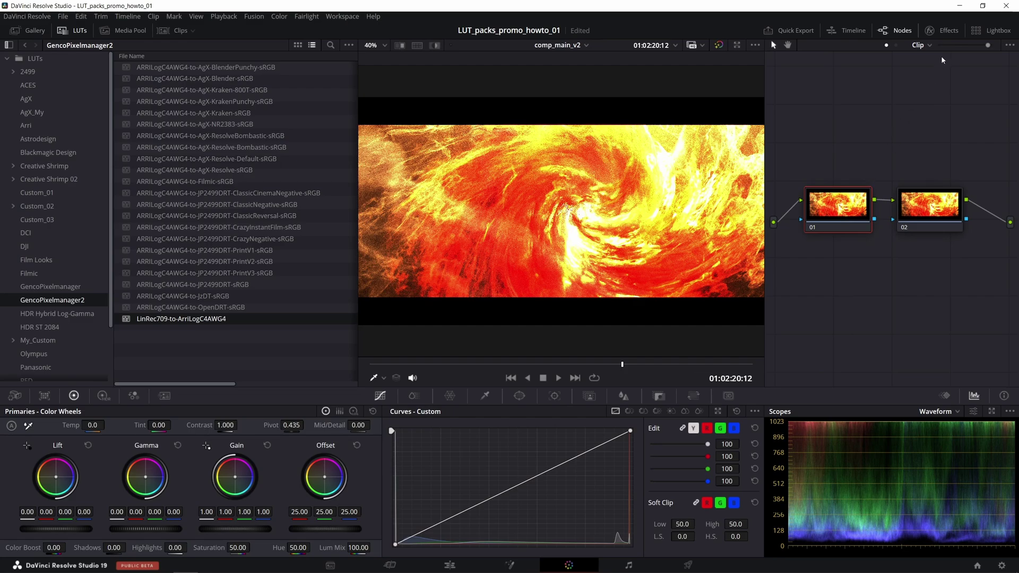
Apply a Color Space Transform effect to node 01 from the Effects library.
click(948, 30)
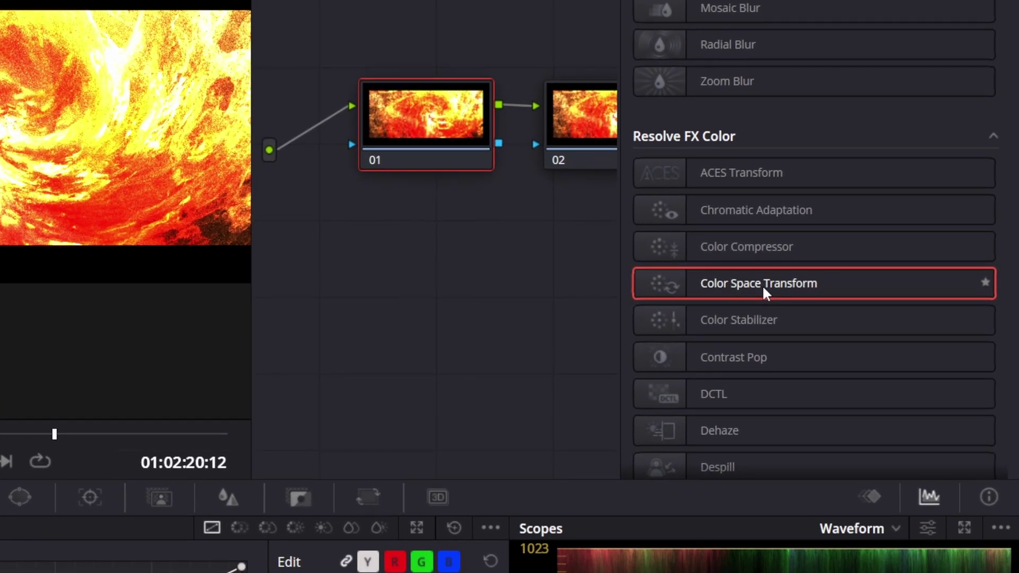
drag(889, 291, 887, 289)
drag(758, 285, 413, 110)
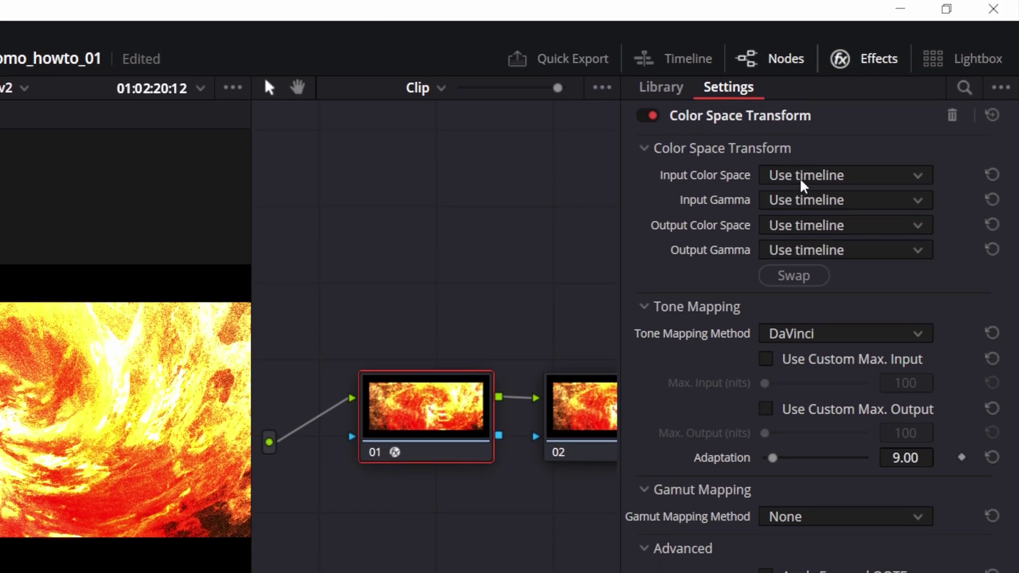
Set the CST input to Rec.709 Linear, output ARRI Wide Gamut 4 / ARRI LogC4, tone mapping None.
click(835, 178)
click(821, 201)
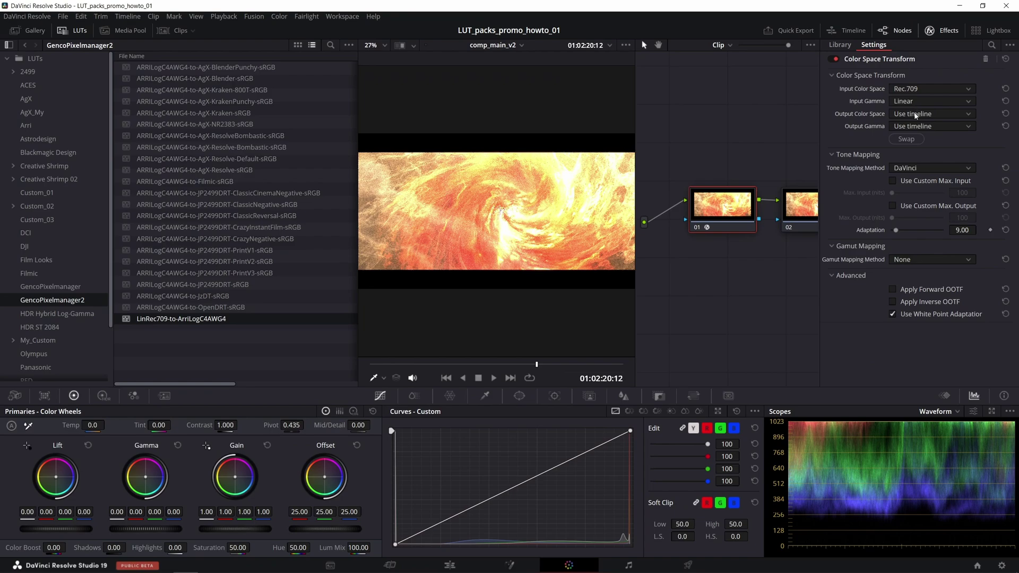
click(915, 116)
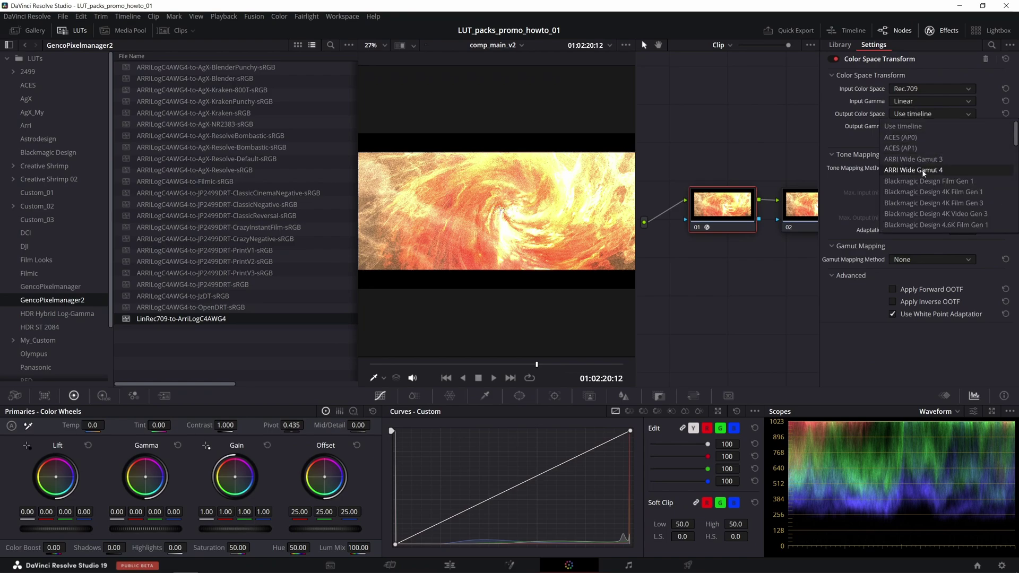
click(926, 170)
click(910, 126)
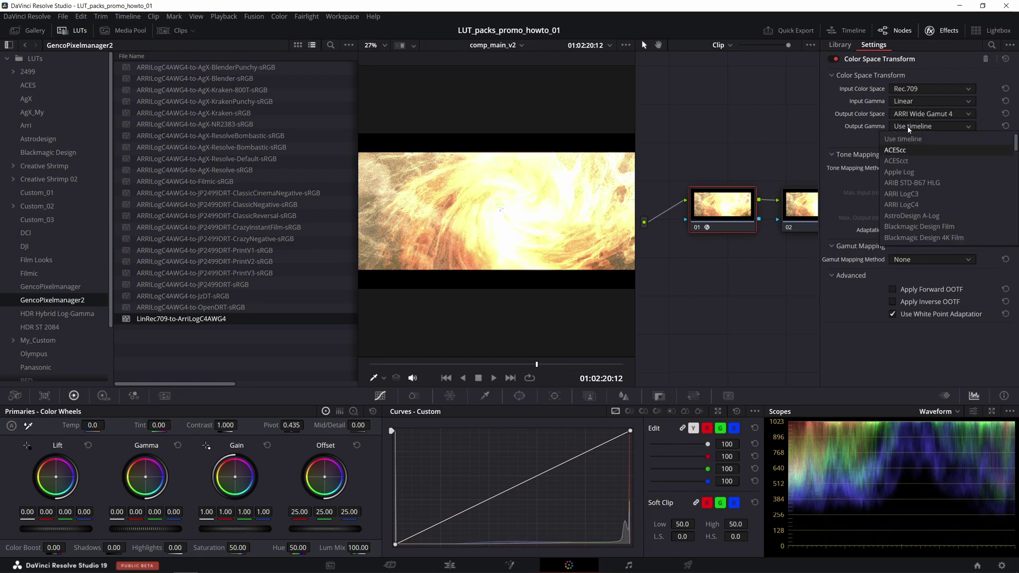
click(911, 205)
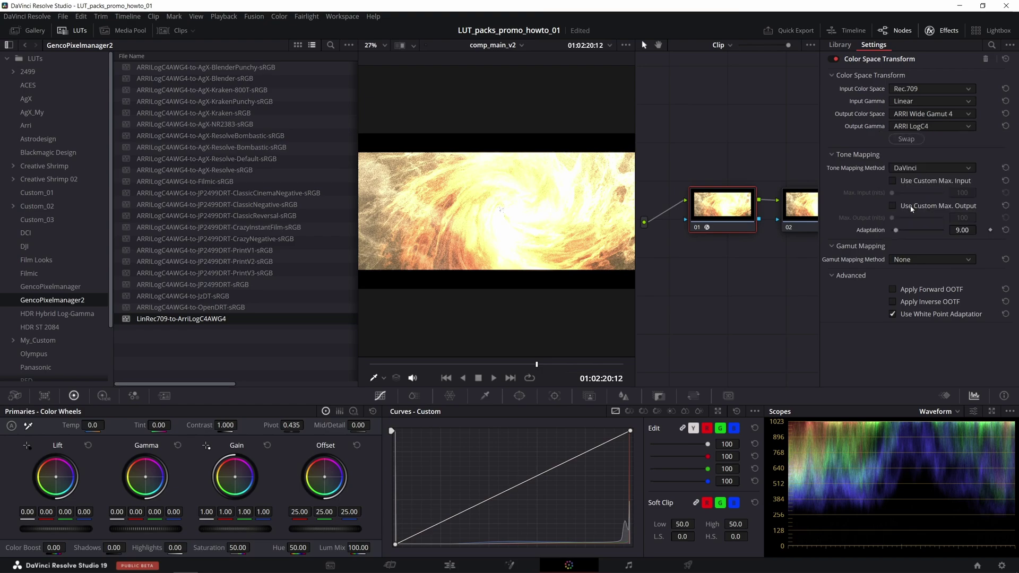
click(910, 169)
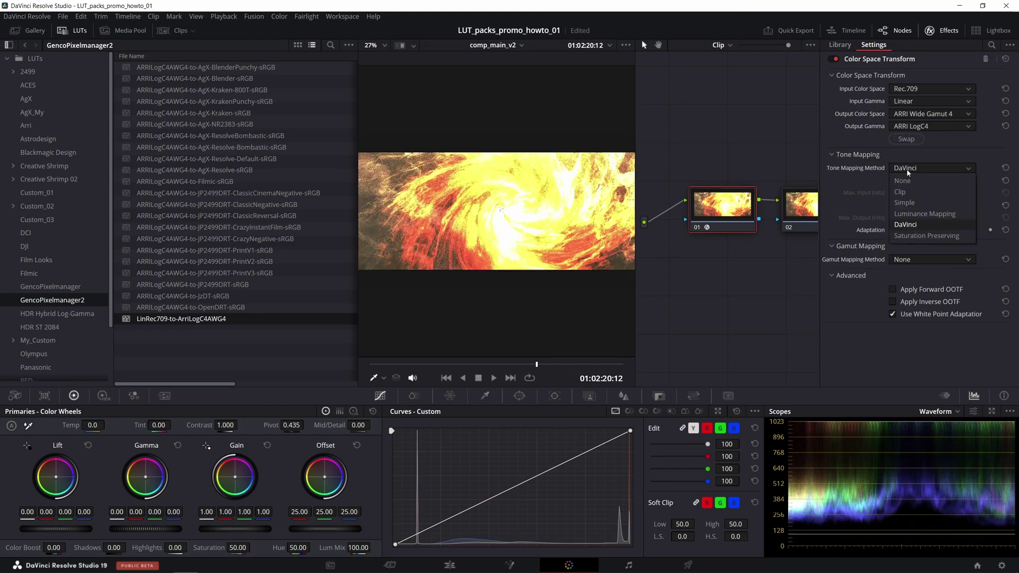
click(908, 181)
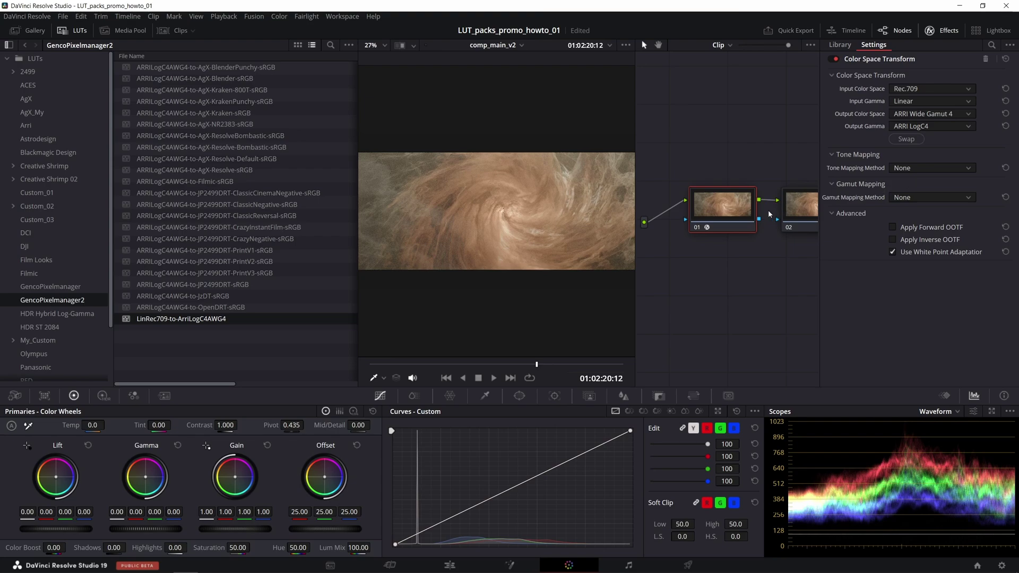
click(697, 227)
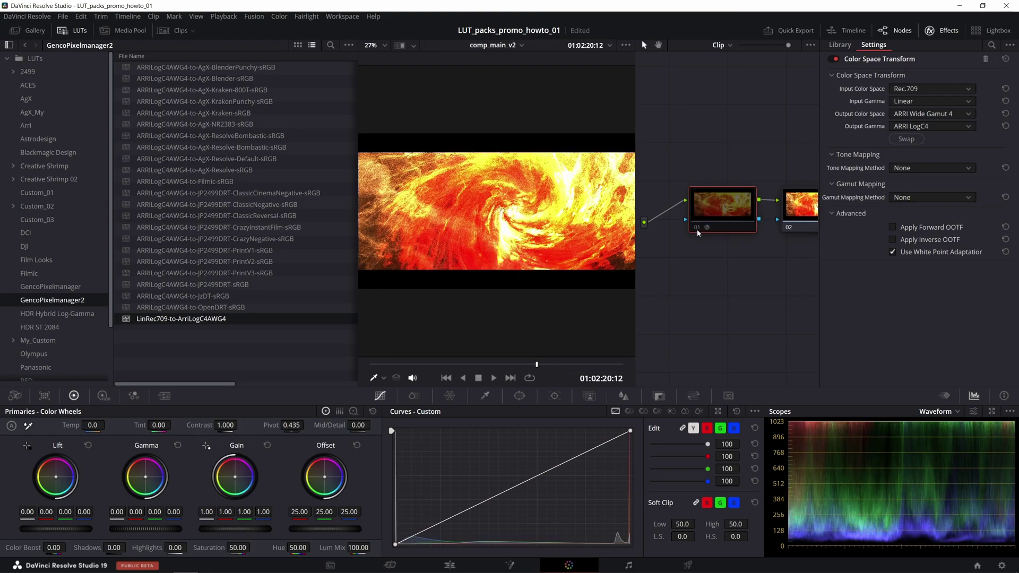
click(697, 227)
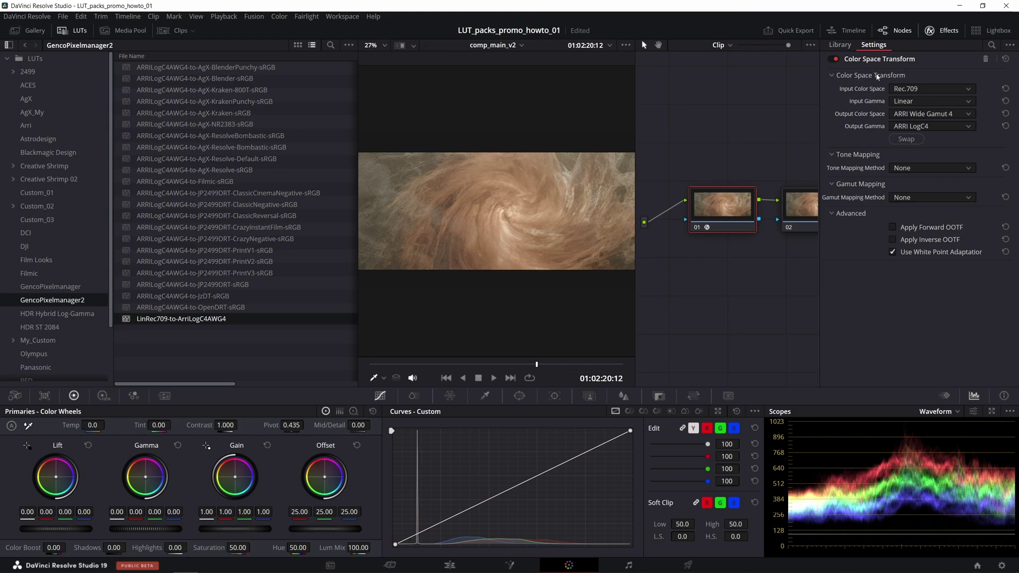
Delete the Color Space Transform, close Effects, select node 02 and widen the viewer.
click(986, 60)
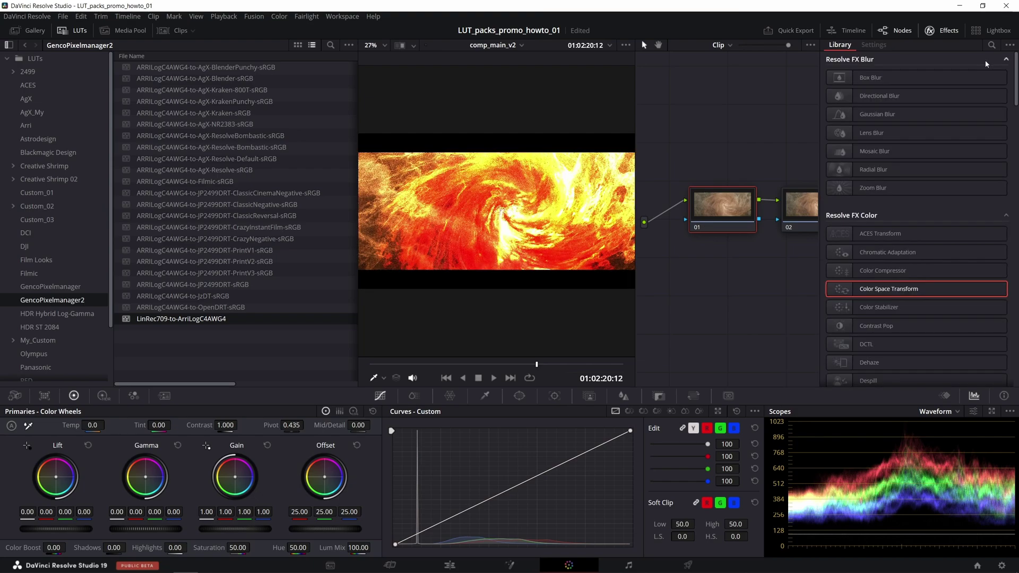
click(941, 30)
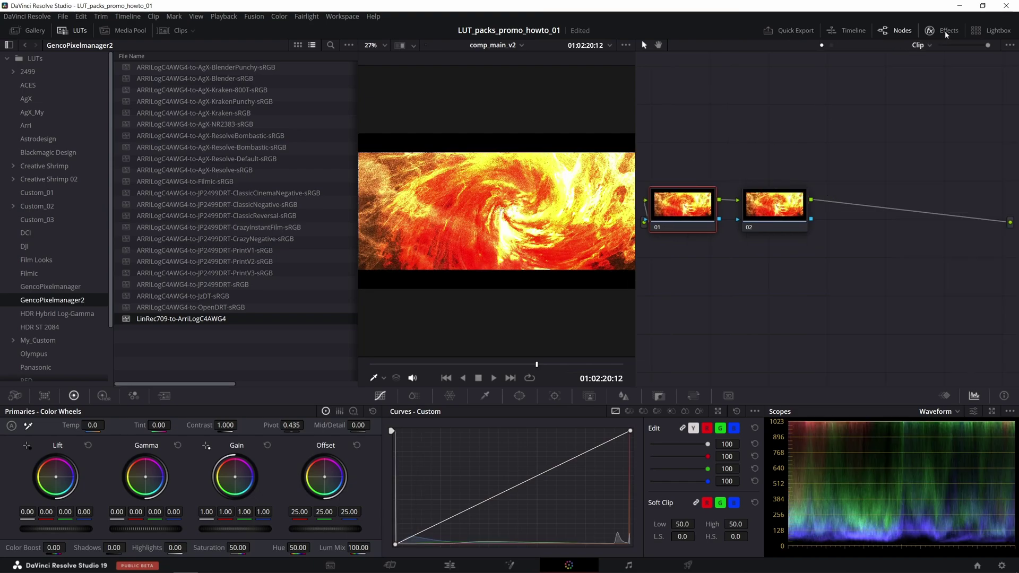
click(839, 211)
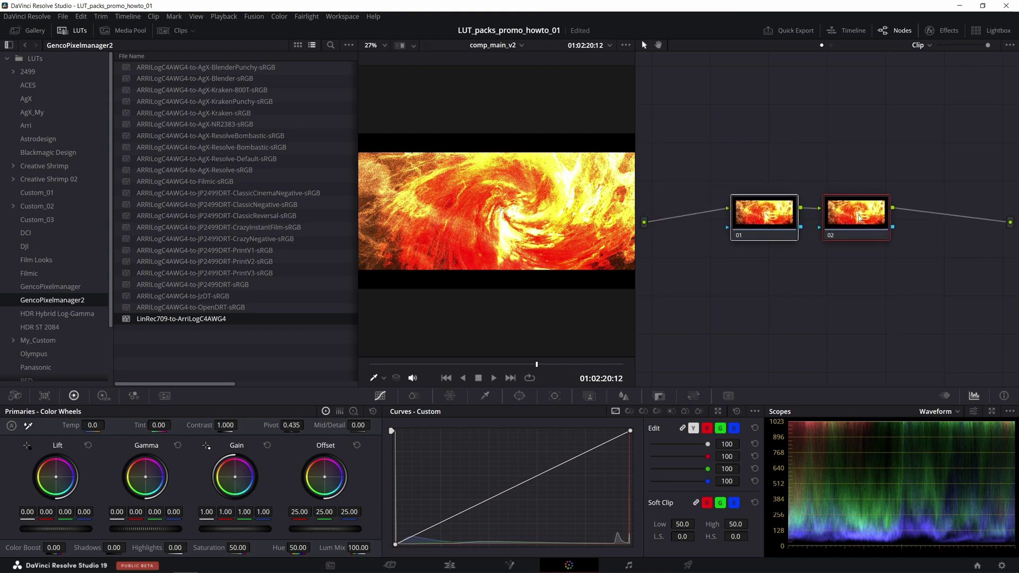
drag(636, 252, 754, 251)
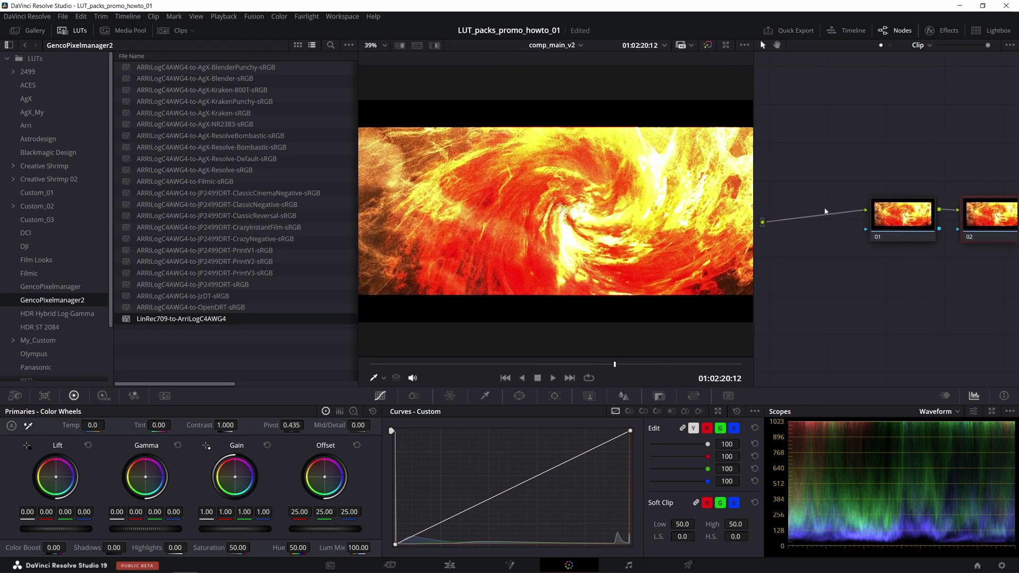
Apply the LinRec709-to-ArriLogC4AWG4 LUT to node 01, then select node 02.
click(837, 220)
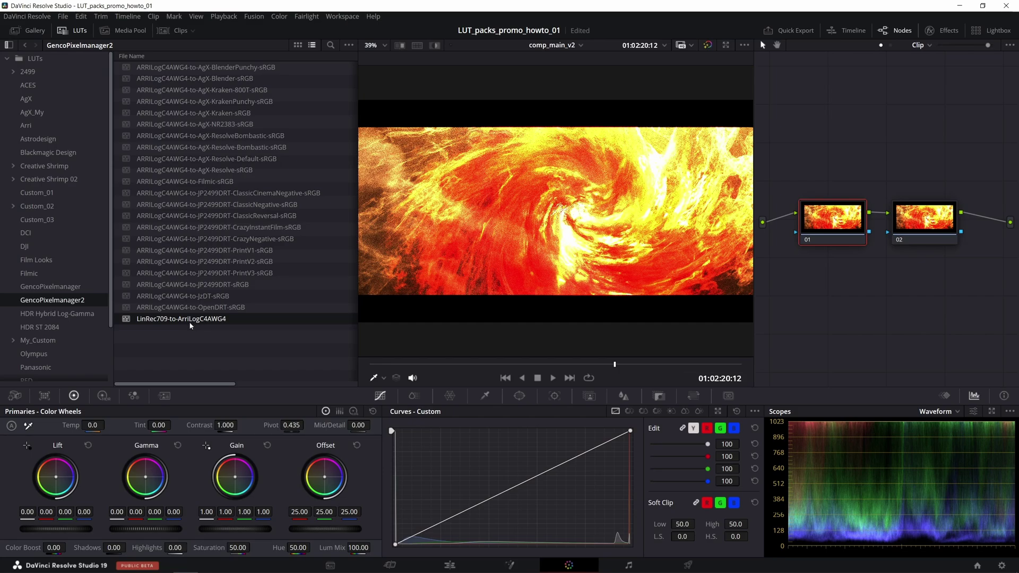
drag(190, 325, 836, 226)
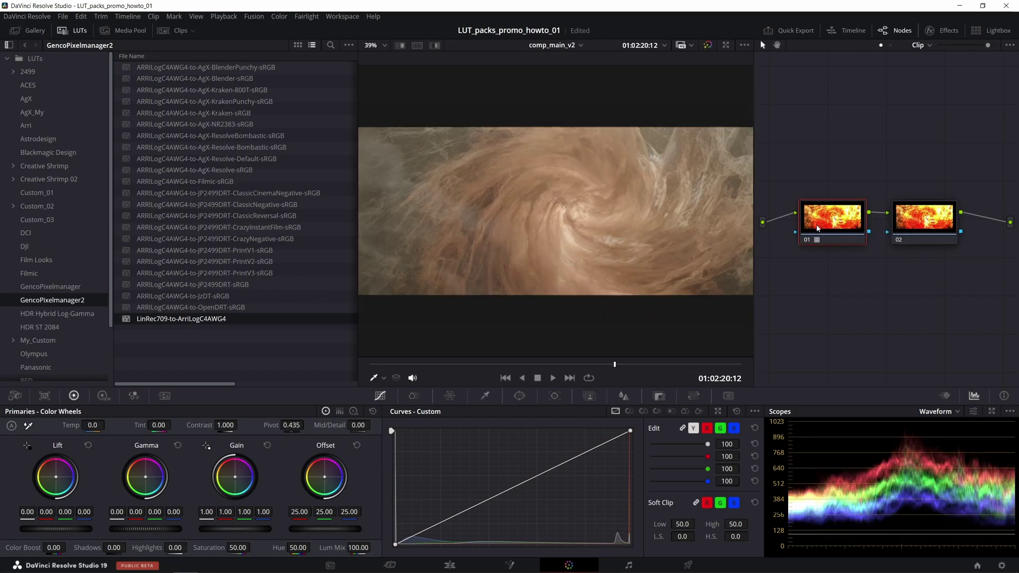
click(916, 218)
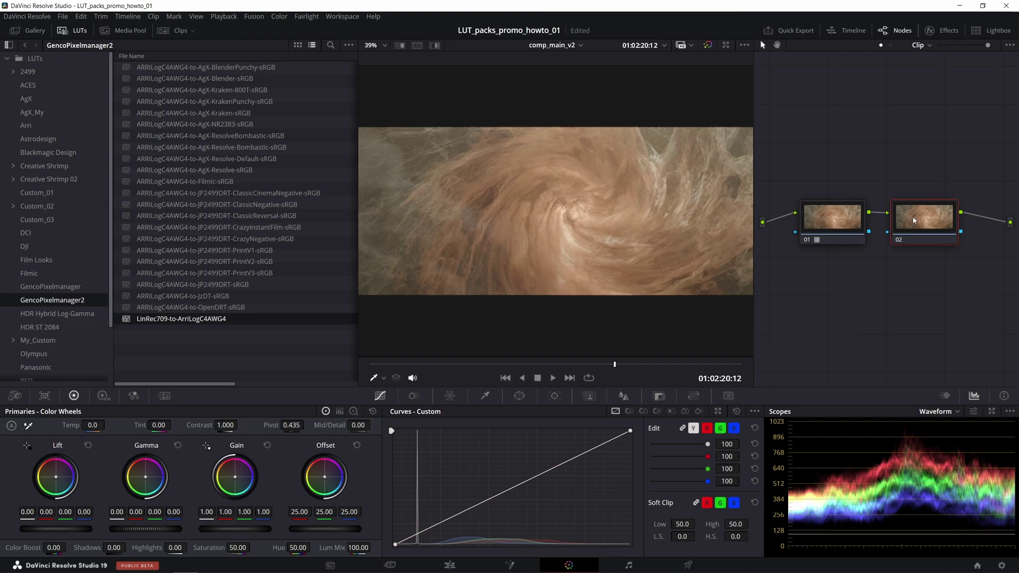
Apply the ARRILogC4AWG4-to-AgX-Blender-sRGB LUT from the view-transform LUTs to node 02.
click(212, 67)
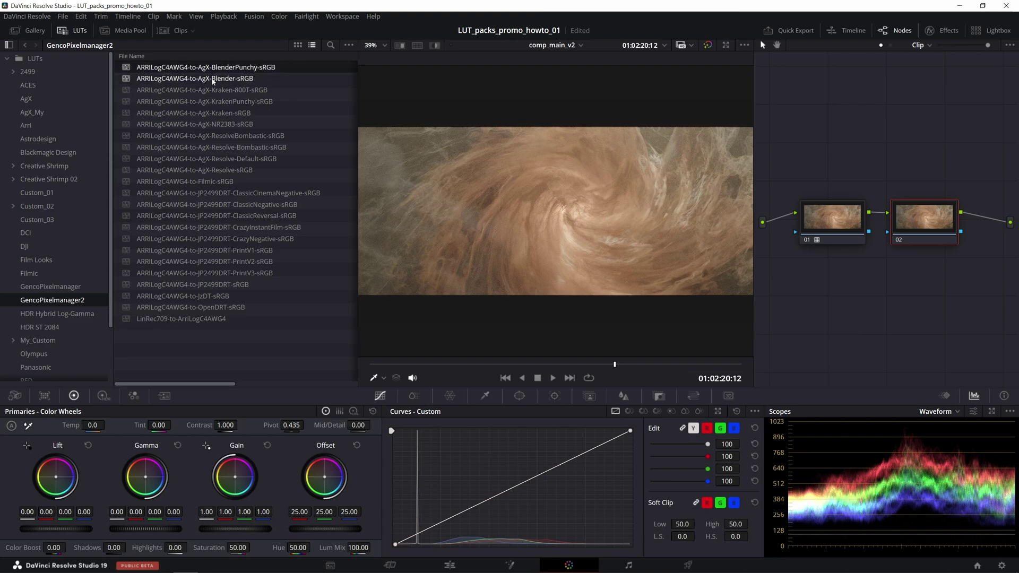
click(215, 78)
click(215, 92)
click(215, 102)
click(216, 80)
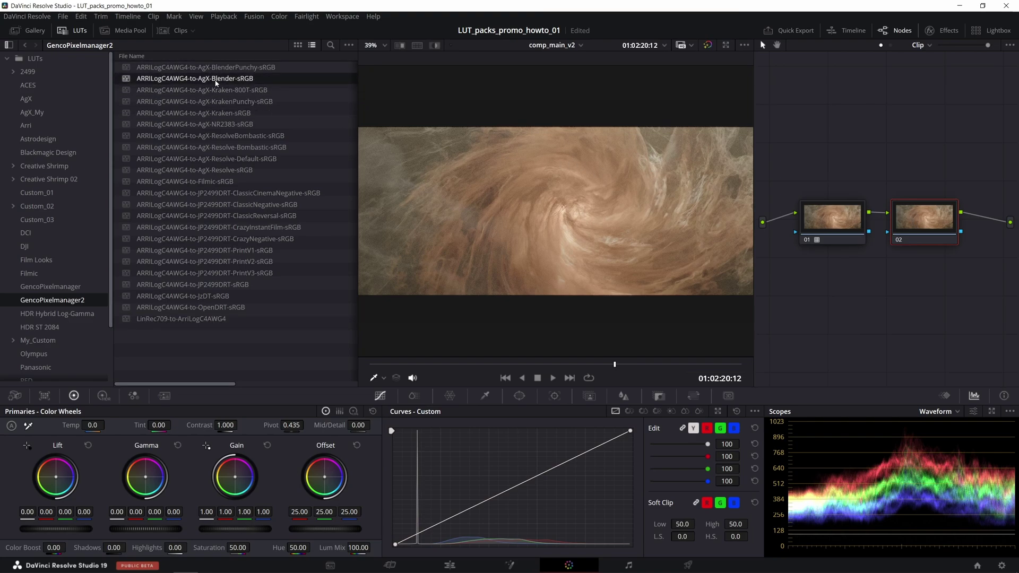
drag(202, 80, 916, 221)
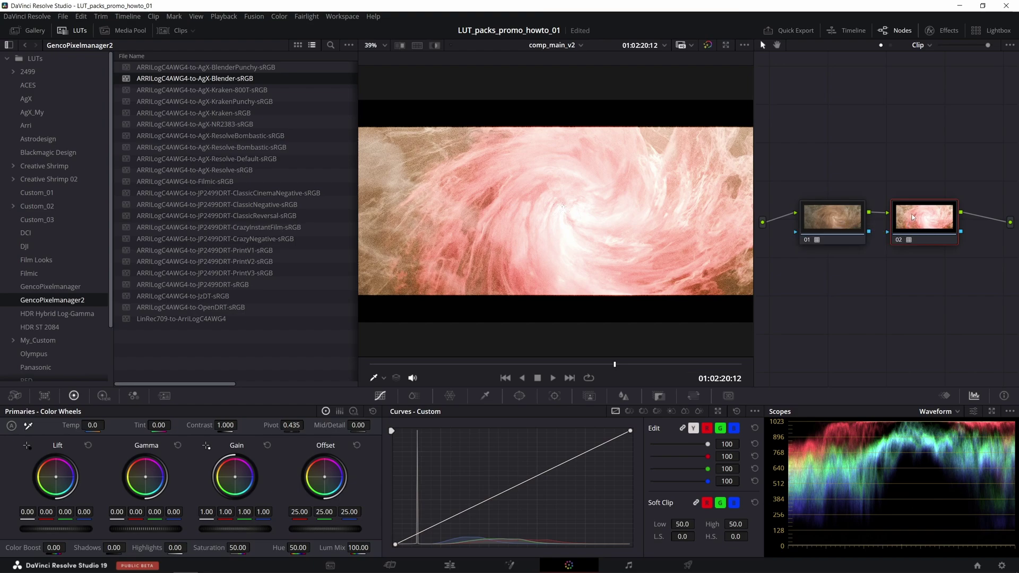
Label node 02 as DRT and node 01 as LOG.
right_click(911, 219)
click(931, 238)
text(DRT)
key(Return)
right_click(830, 220)
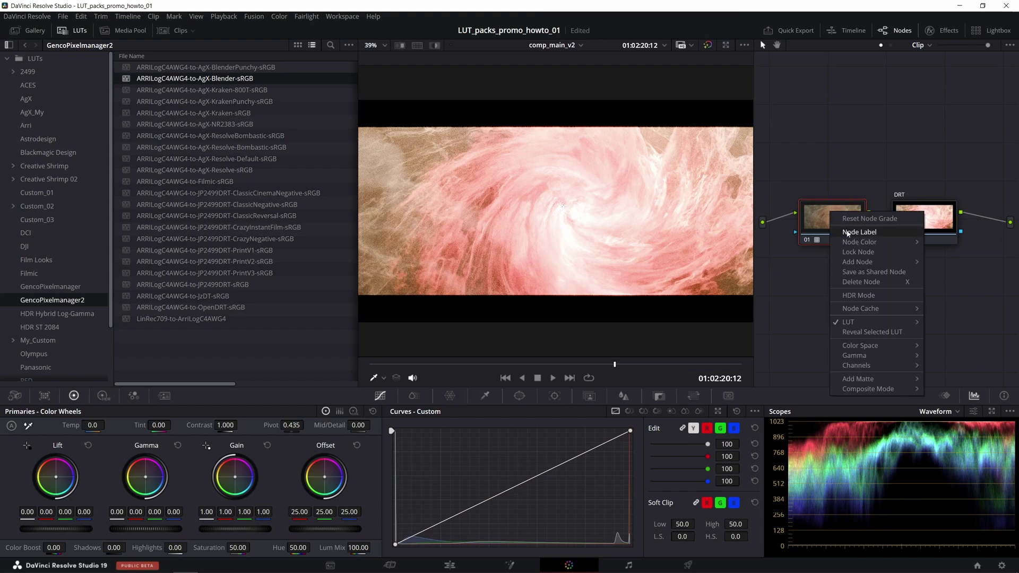
click(848, 237)
key(Return)
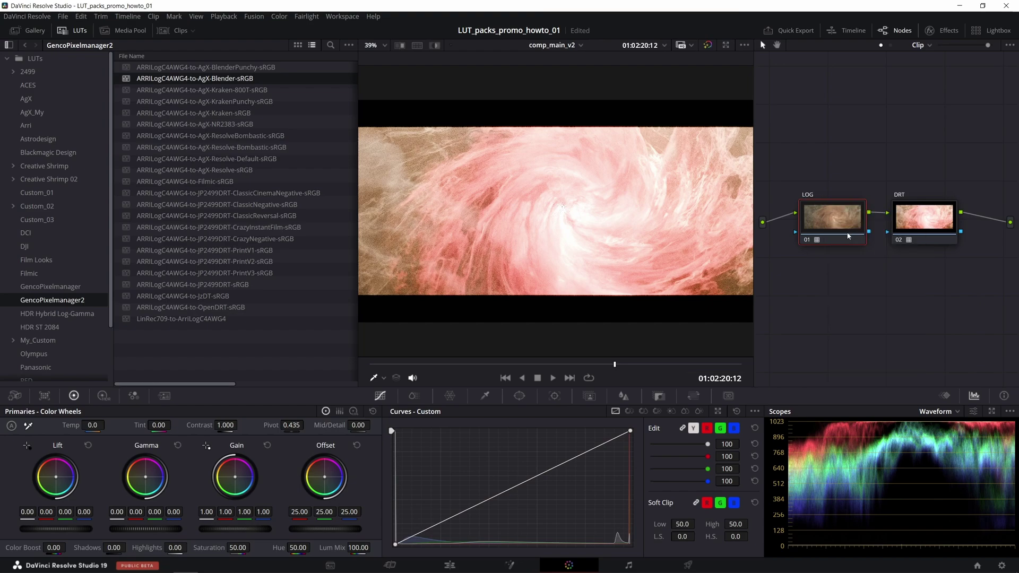
Move the LOG and DRT nodes up and right, with DRT closer to LOG.
click(908, 222)
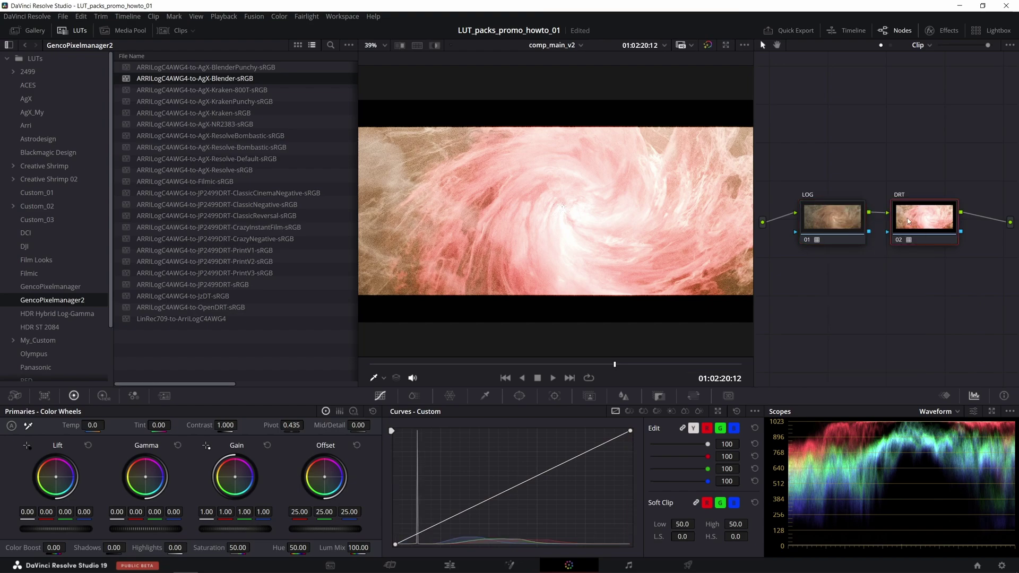
drag(914, 174, 798, 245)
drag(916, 232, 940, 190)
click(955, 190)
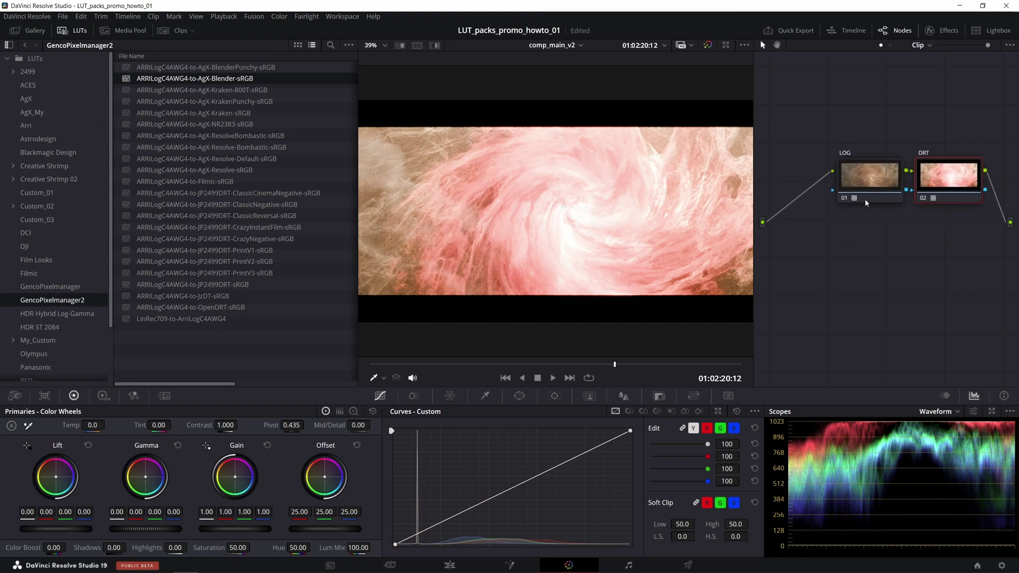
Add a corrector node before LOG and label it EXPOSURE.
right_click(803, 215)
mouse_move(818, 245)
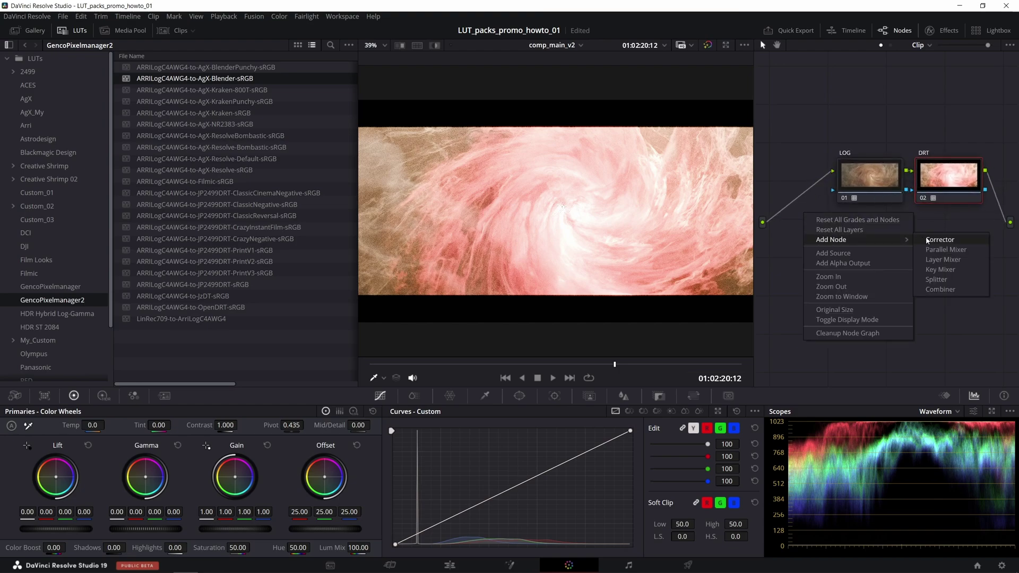
click(939, 239)
drag(809, 219, 797, 180)
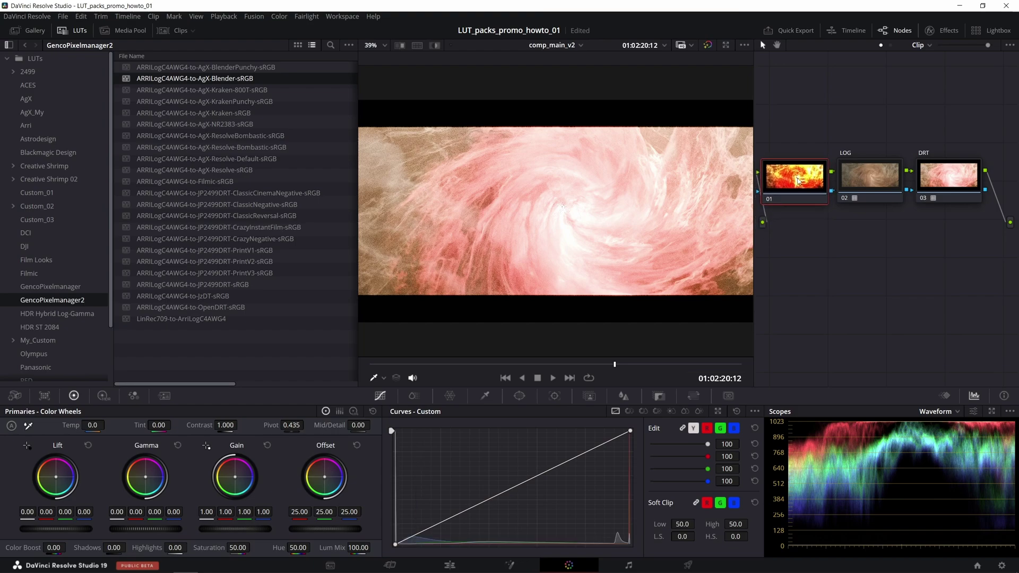
right_click(821, 194)
key(Escape)
text(POSURE)
key(Return)
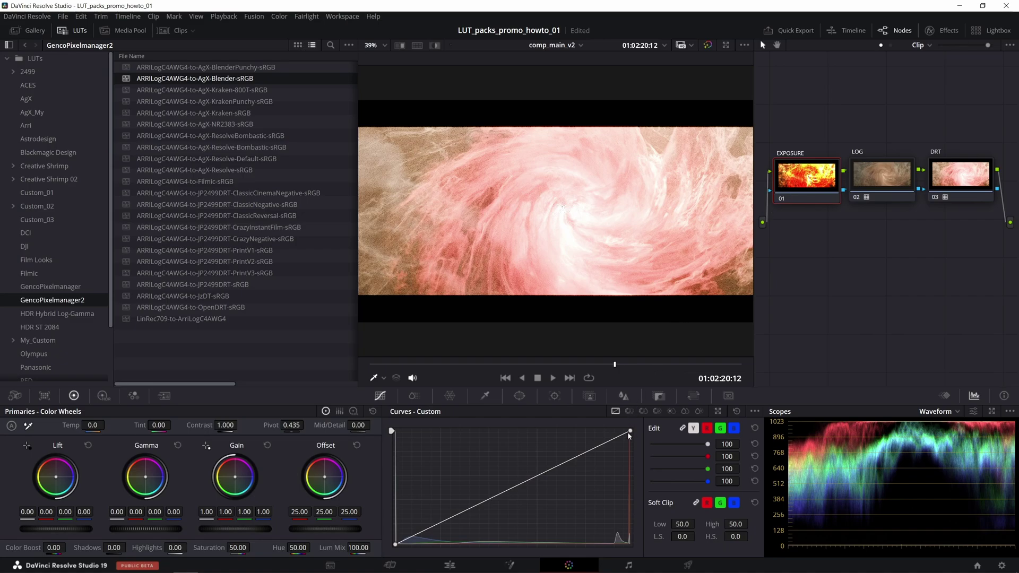
Darken the EXPOSURE node by lowering the curve's top point and the gain to 0.27.
drag(631, 434, 633, 545)
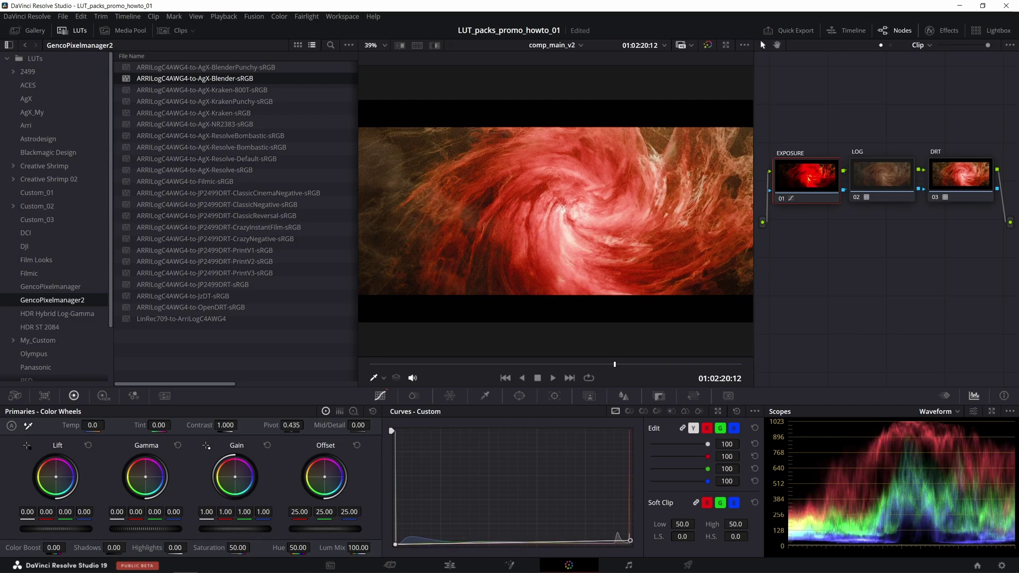
mouse_move(235, 528)
mouse_down()
mouse_move(210, 529)
mouse_move(219, 528)
mouse_up()
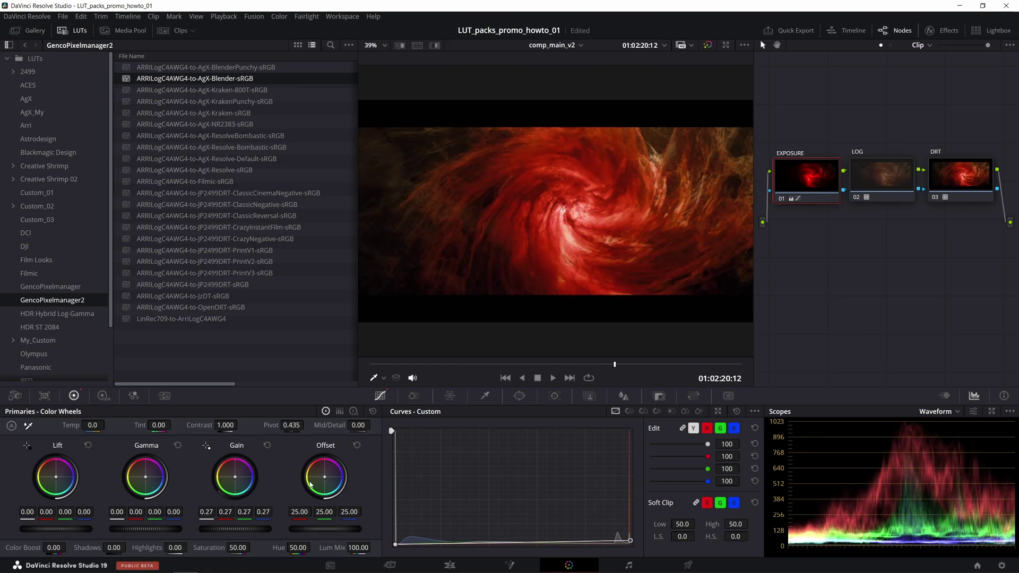
click(954, 171)
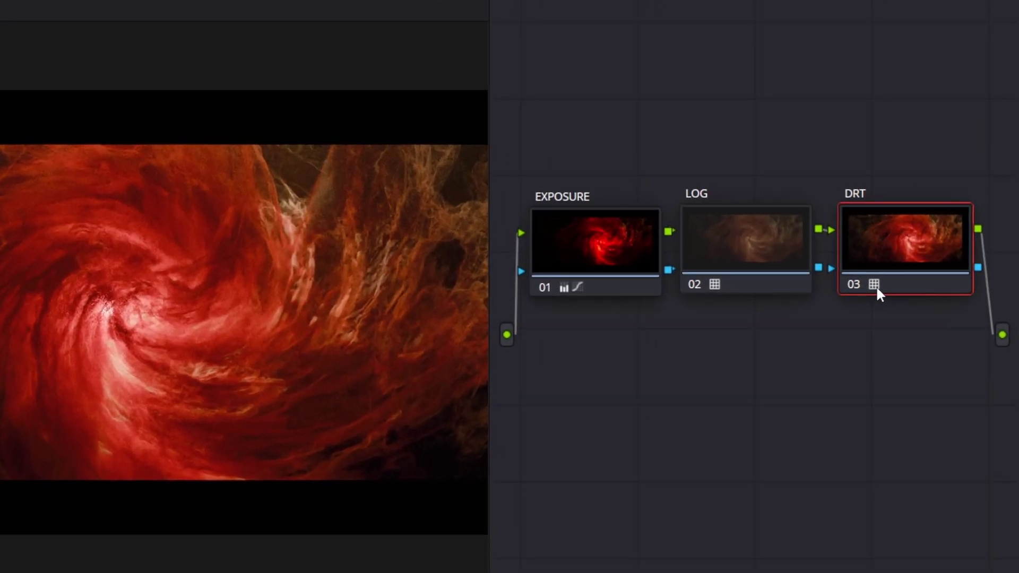
mouse_move(946, 200)
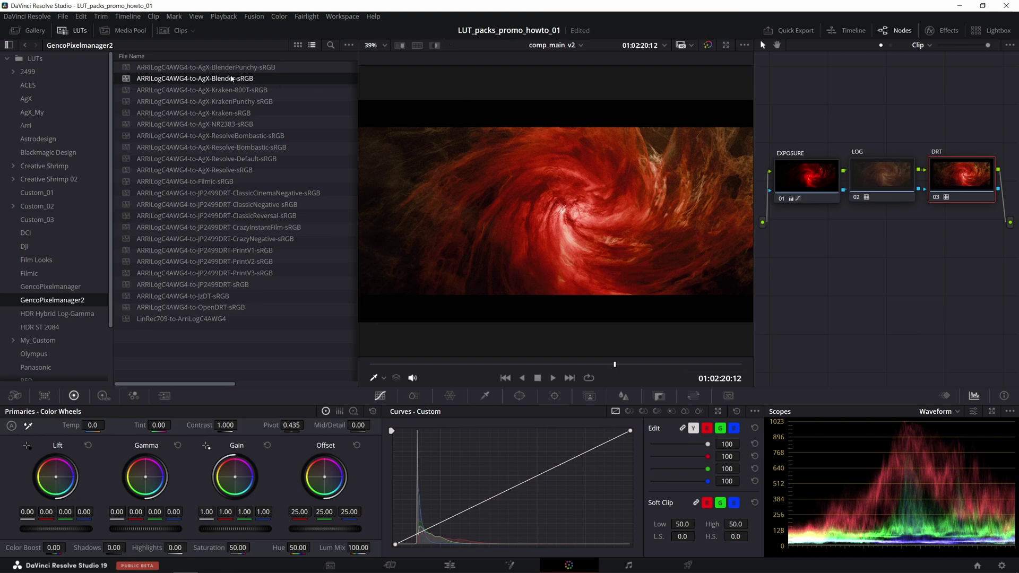
Try the Kraken-800T, KrakenPunchy-sRGB and Filmic-sRGB LUTs on the DRT node while playing the clip.
click(227, 91)
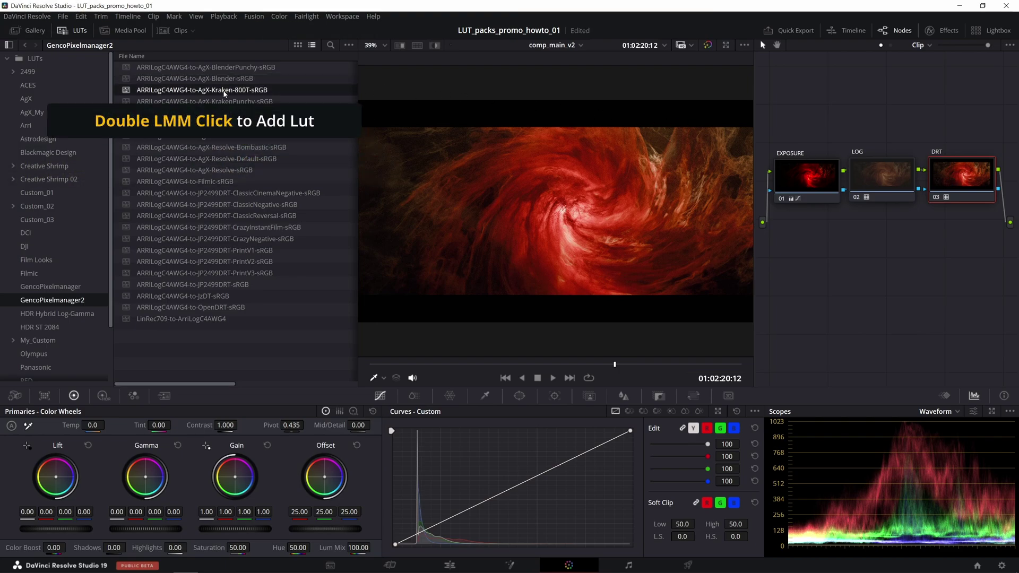
double_click(224, 91)
double_click(226, 102)
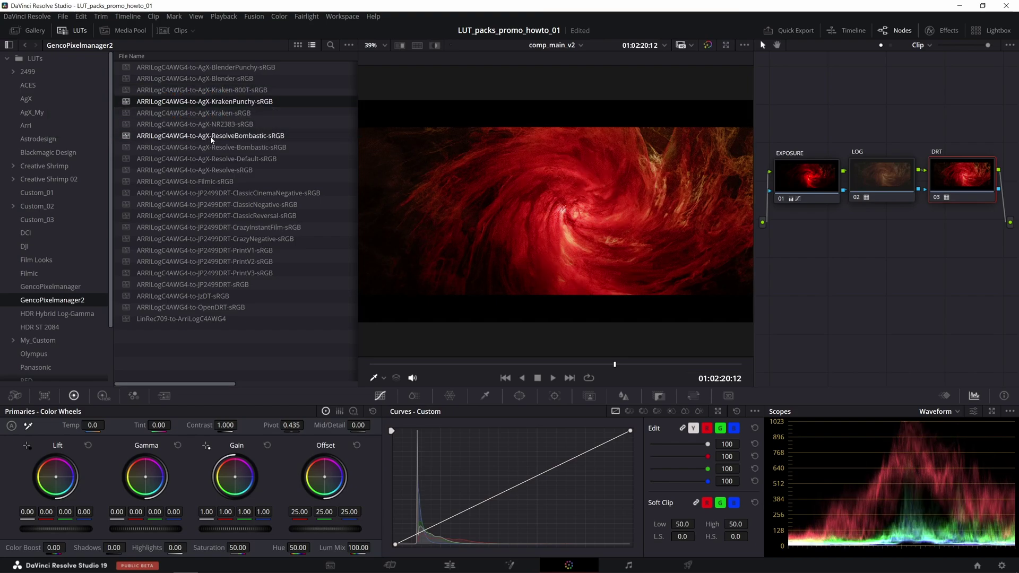
double_click(216, 182)
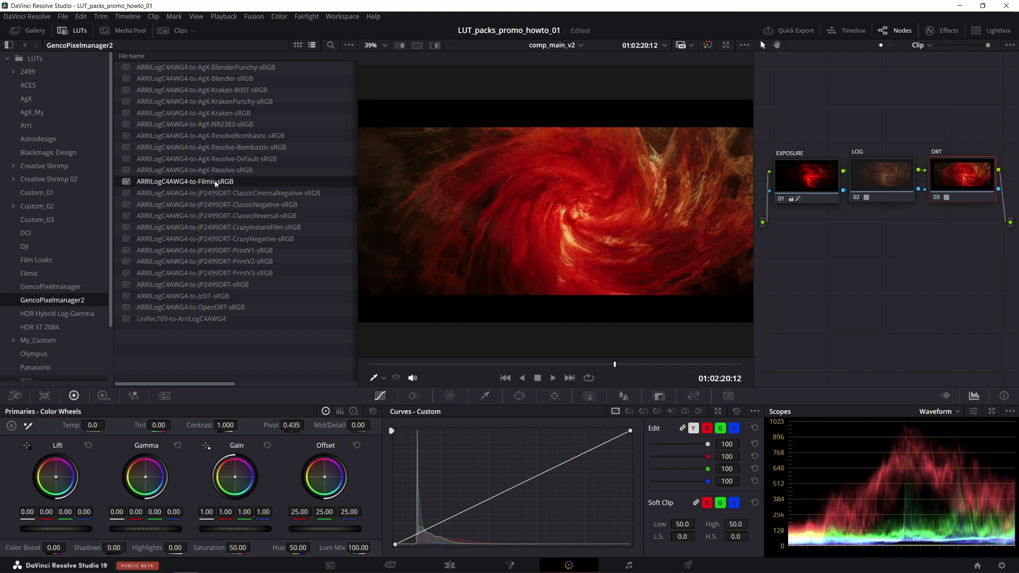
key(space)
click(502, 365)
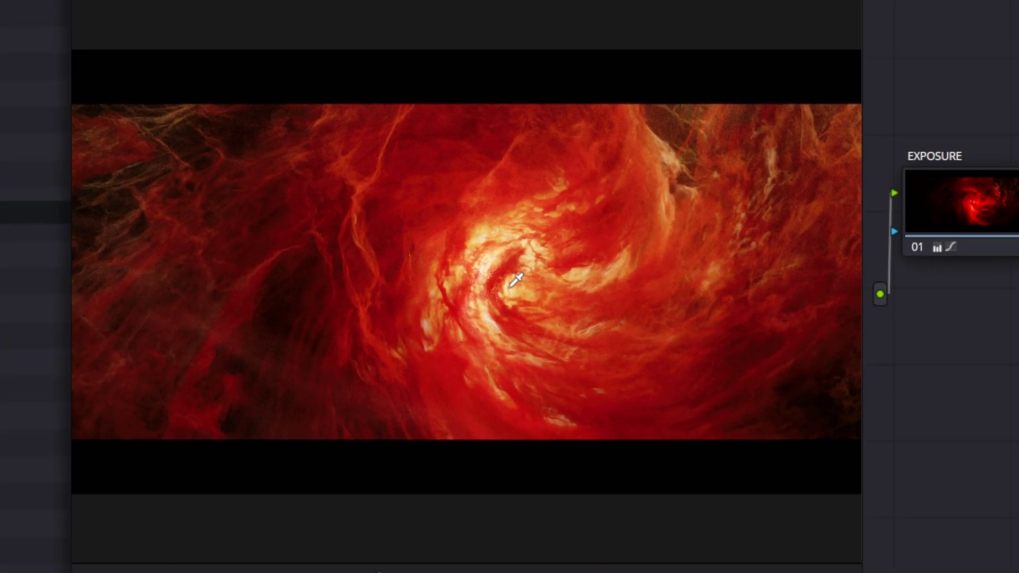
click(520, 274)
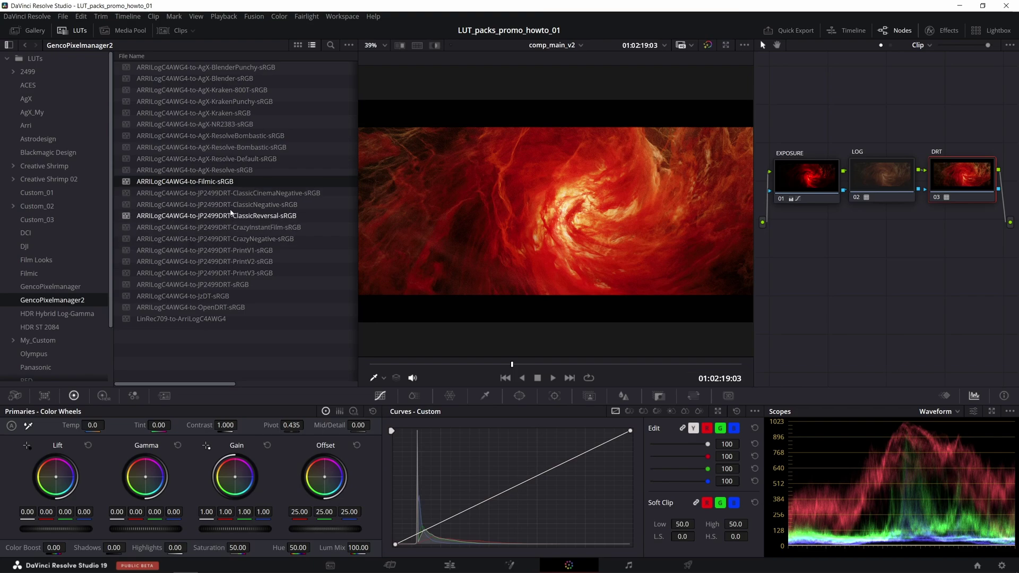
Preview the JP2499DRT ClassicNegative, CrazyInstantFilm and CrazyNegative sRGB looks on the DRT node.
click(230, 207)
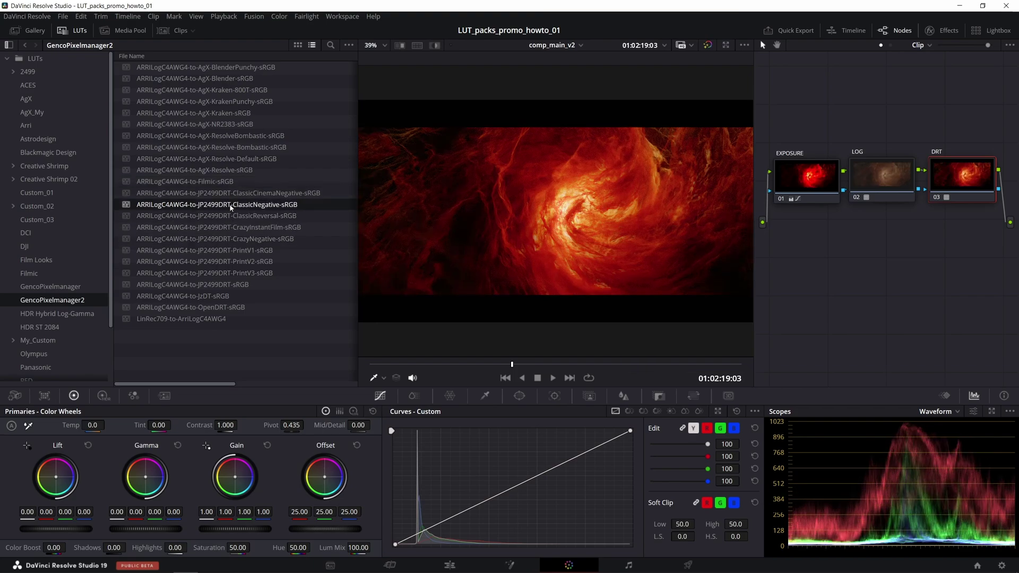
click(232, 228)
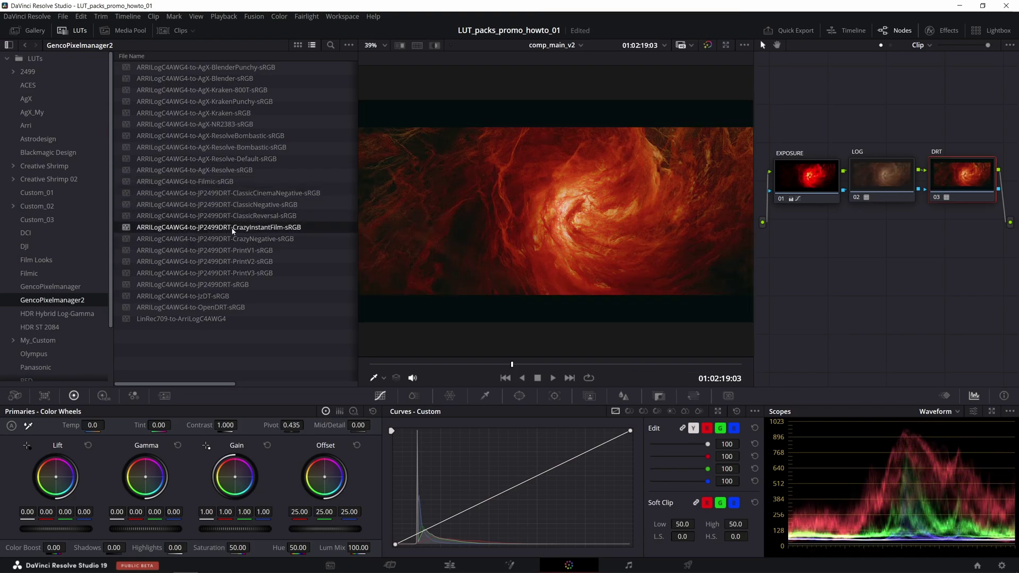
click(242, 239)
key(space)
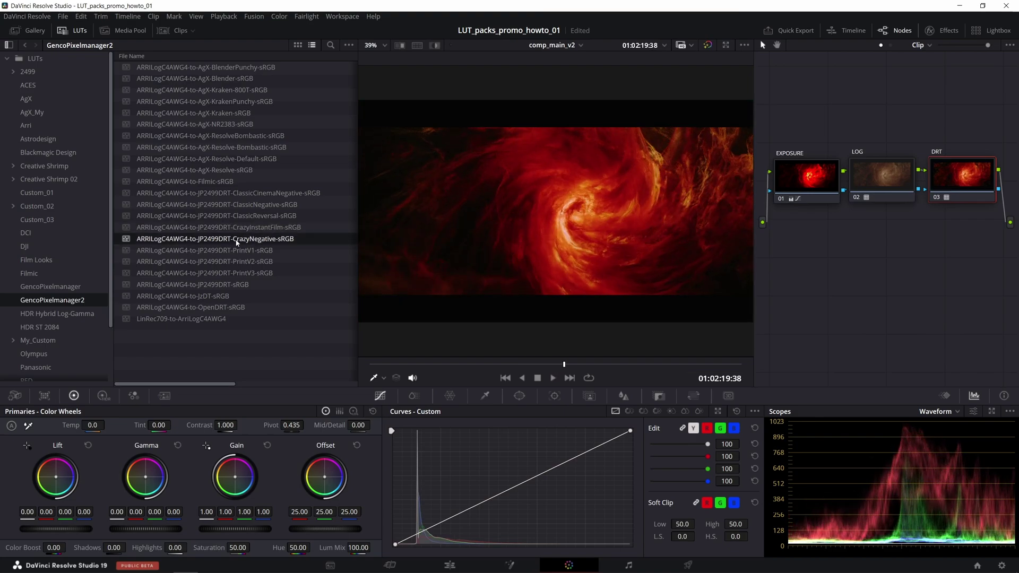
key(space)
Try PrintV3, JP2499DRT, JzDT and OpenDRT sRGB transforms, then settle on AgX-Blender-sRGB.
click(224, 273)
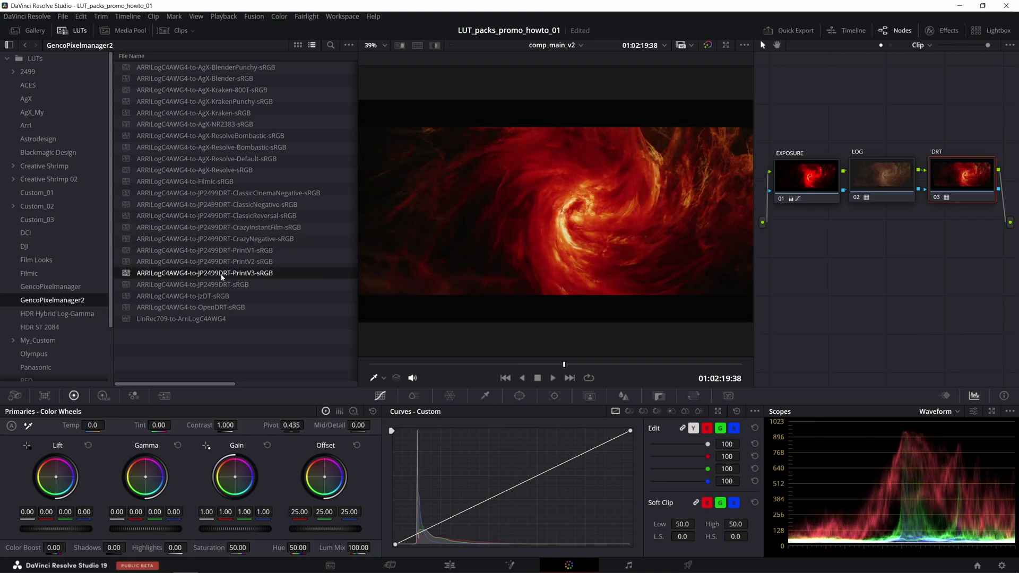
click(222, 284)
click(219, 297)
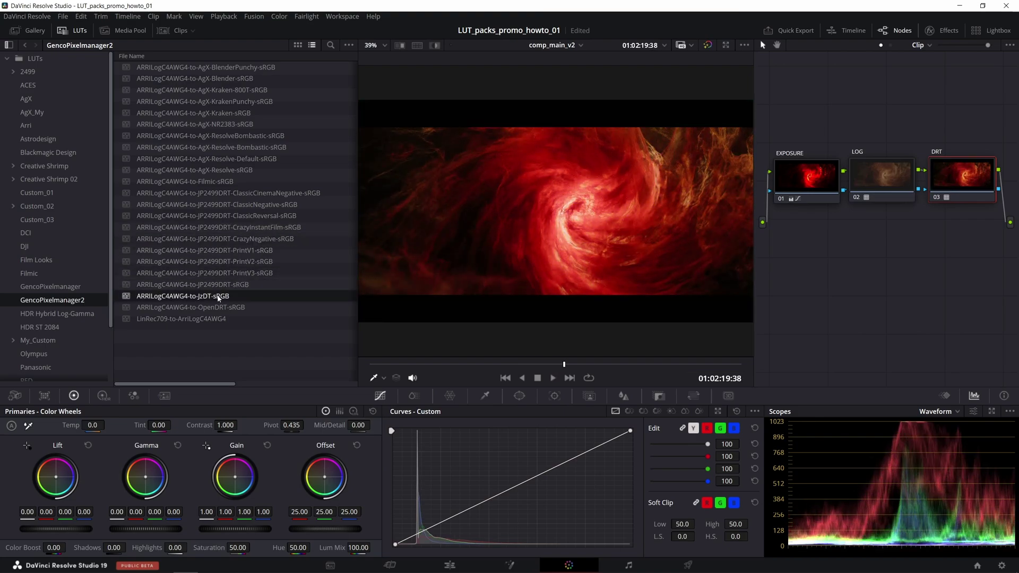
click(213, 308)
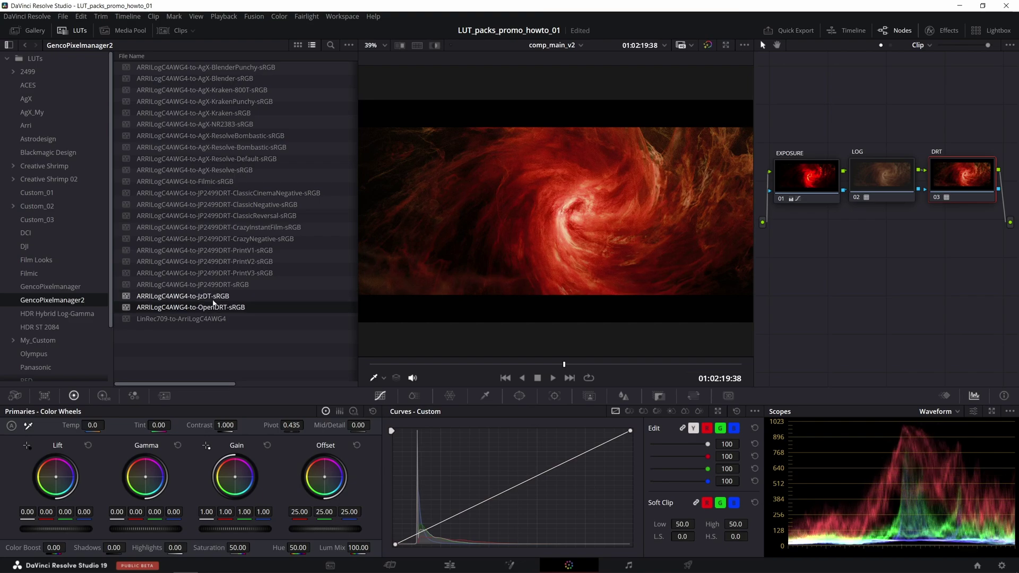
click(226, 79)
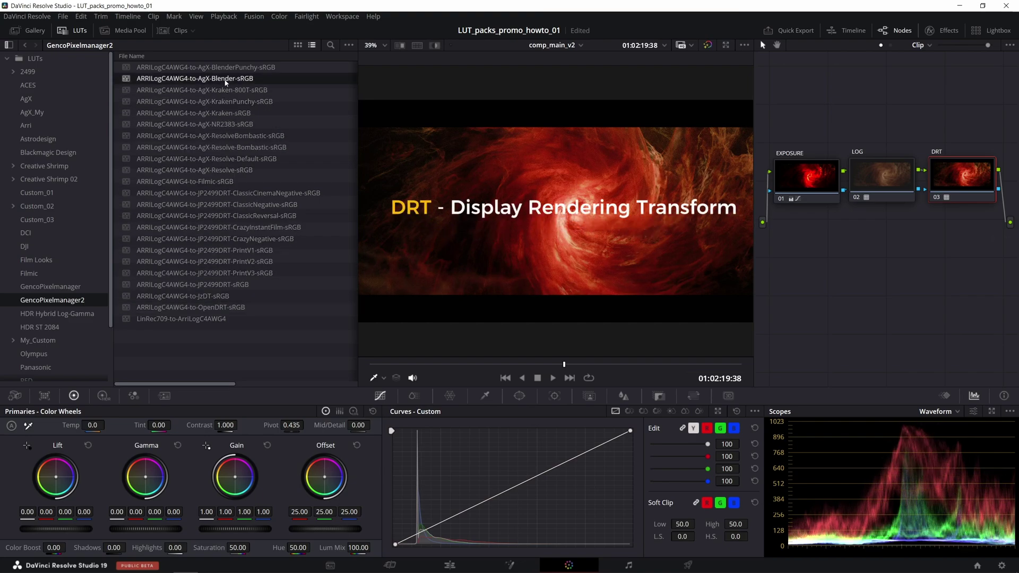
drag(564, 365, 484, 364)
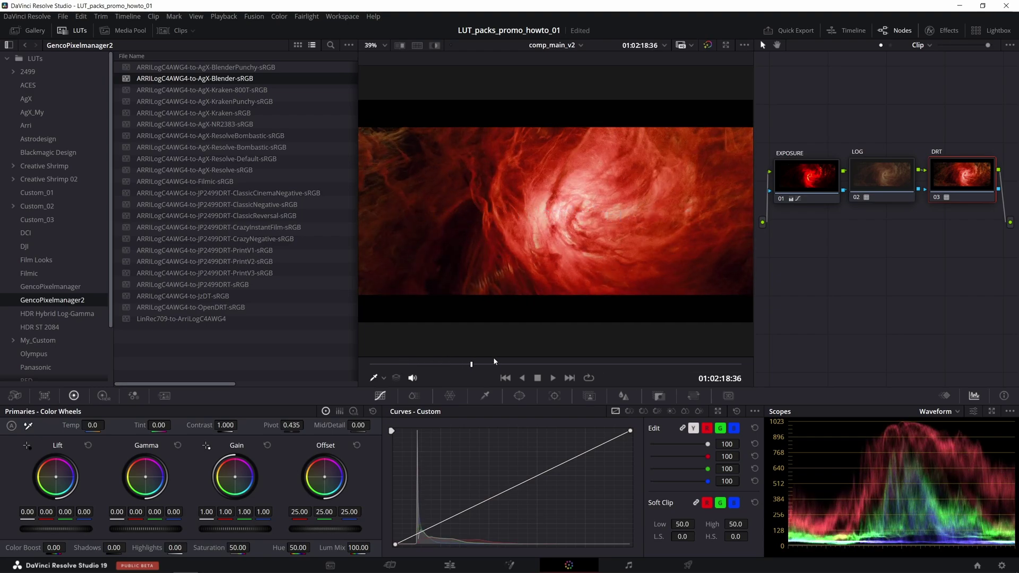
Play the graded swirl clip in the full-screen Cinema Viewer, then exit back to the Color page.
key(ctrl+f)
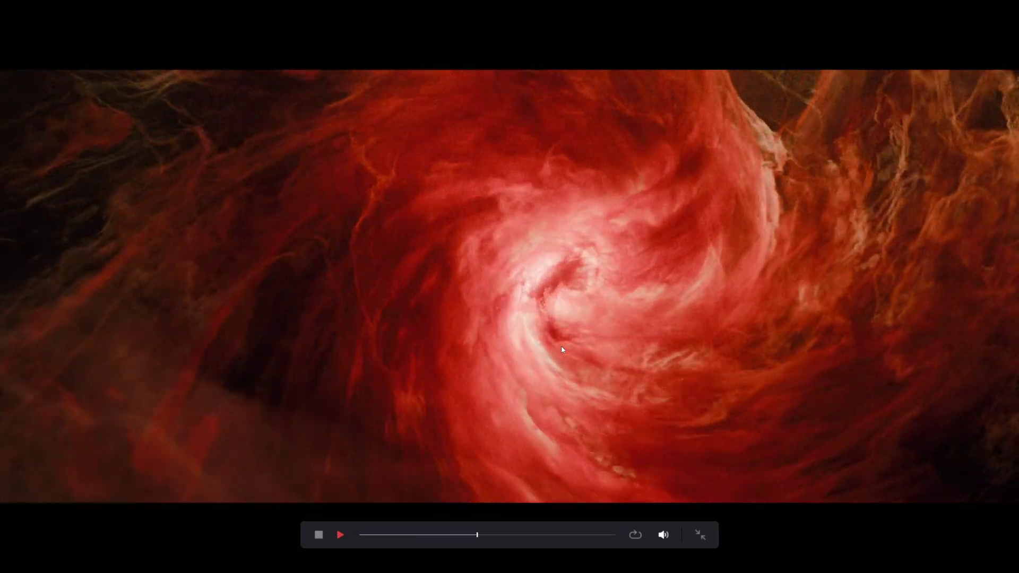
key(space)
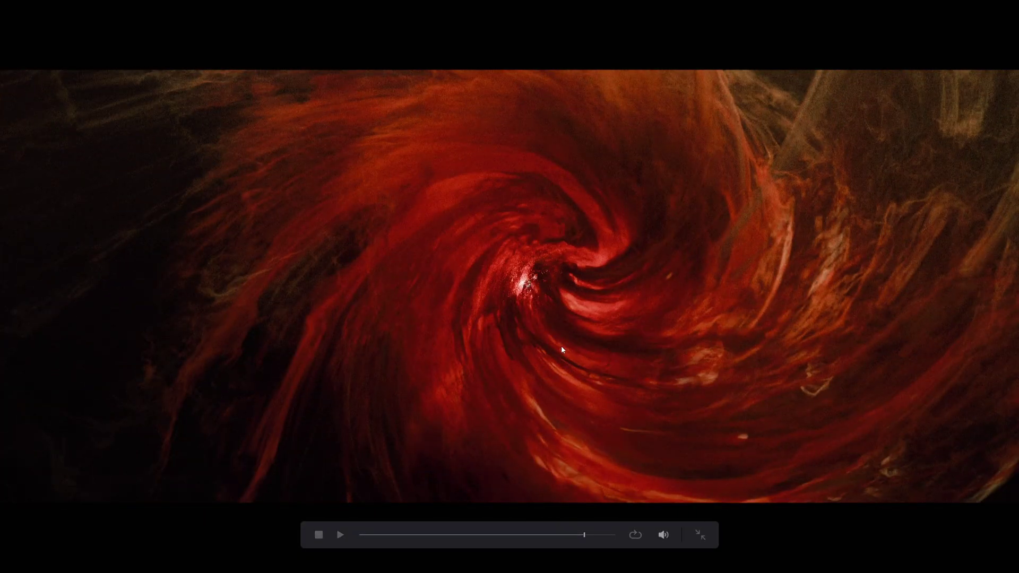
key(ctrl+f)
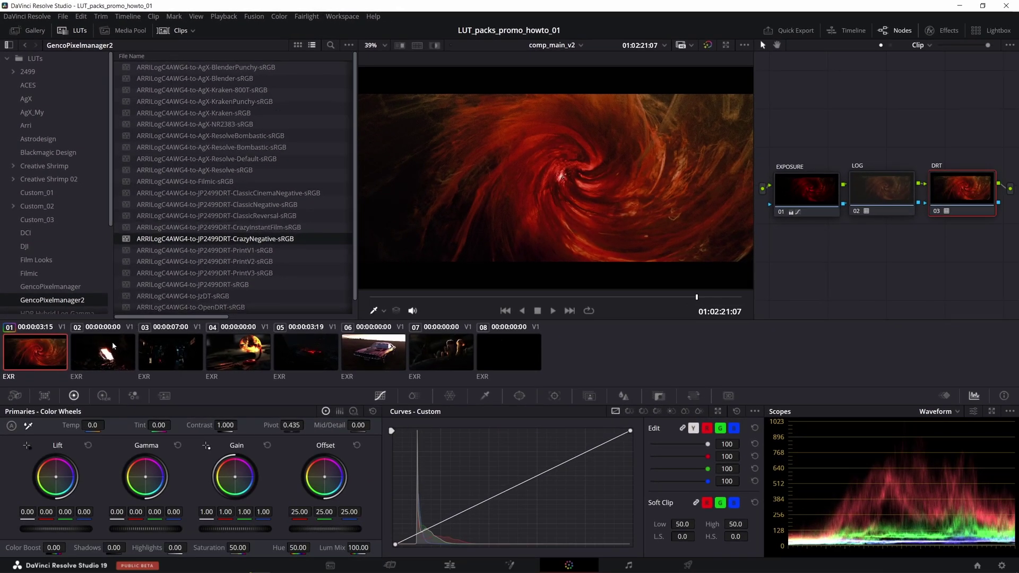
Copy the swirl clip's grade onto the cave clip and raise its EXPOSURE curve and gain to 0.96.
click(120, 353)
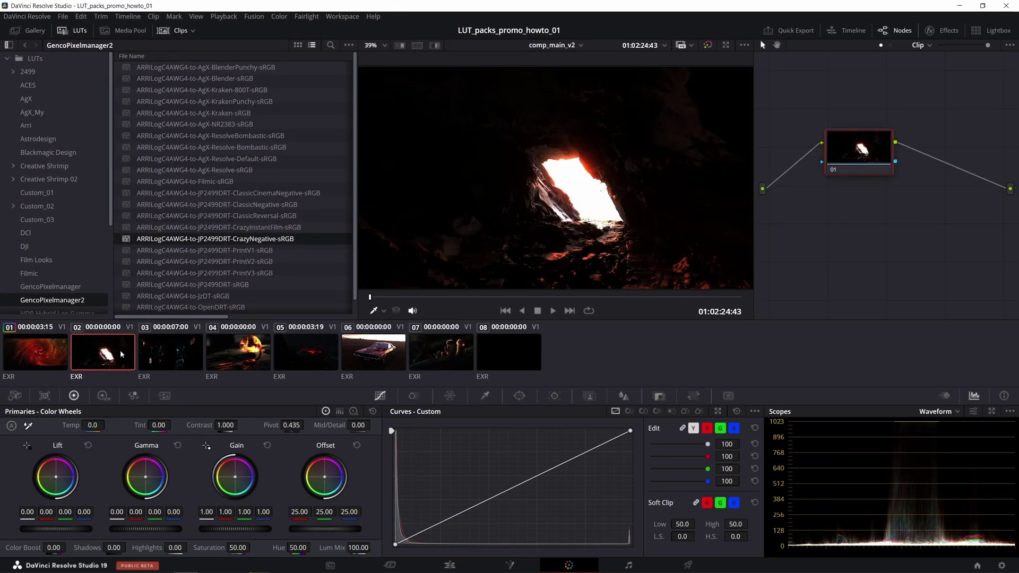
middle_click(48, 349)
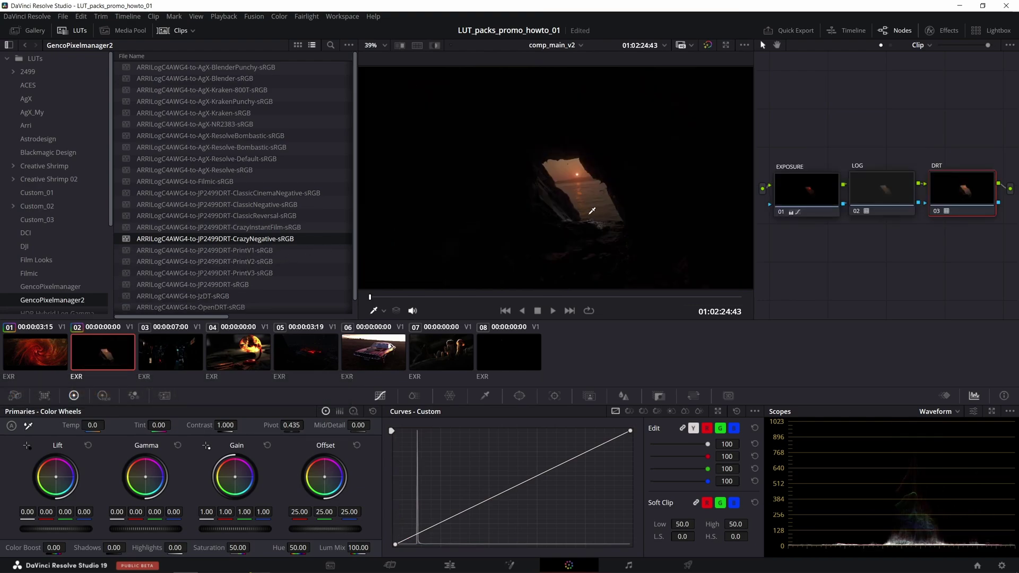
click(786, 203)
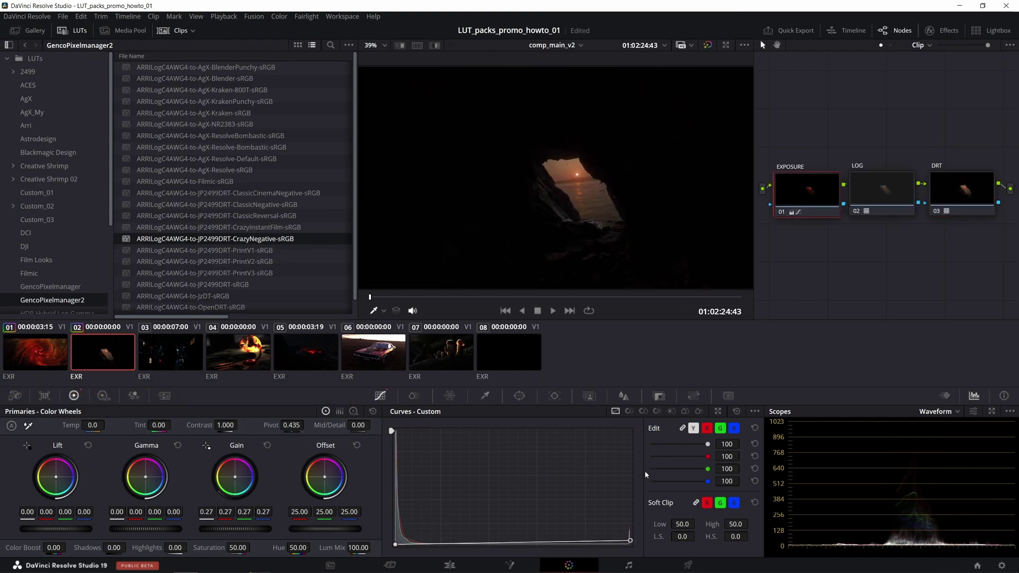
drag(630, 531, 632, 431)
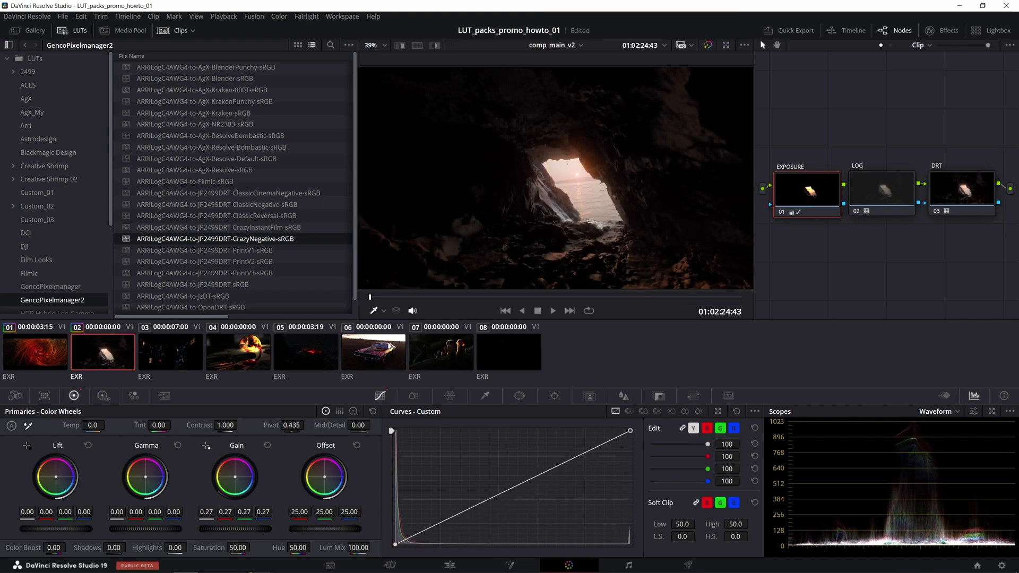
drag(202, 529, 222, 529)
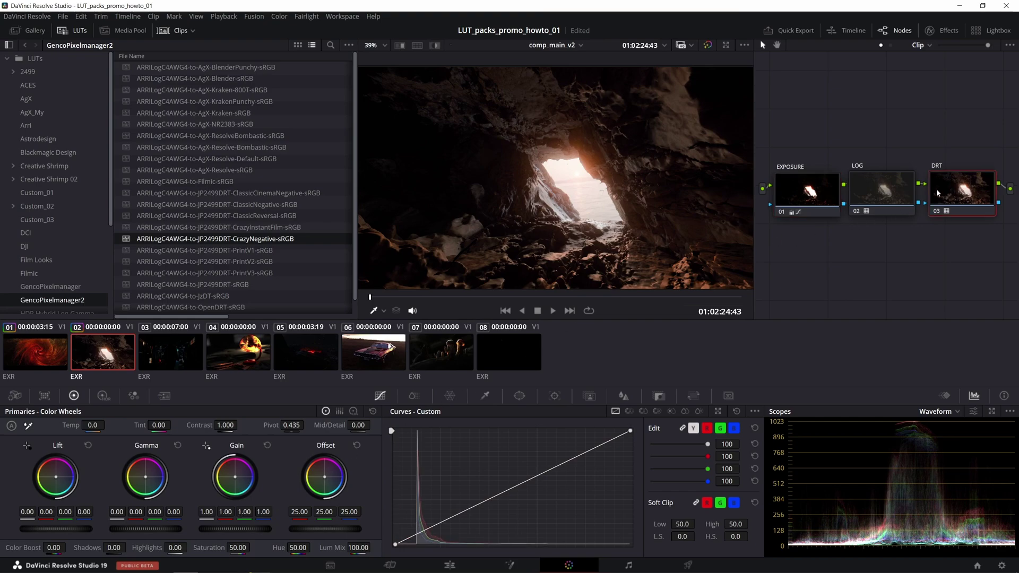
Audition AgX LUTs on the cave clip, from AgX-Blender-sRGB through AgX-ResolveBombastic-sRGB.
click(201, 79)
click(204, 90)
click(206, 101)
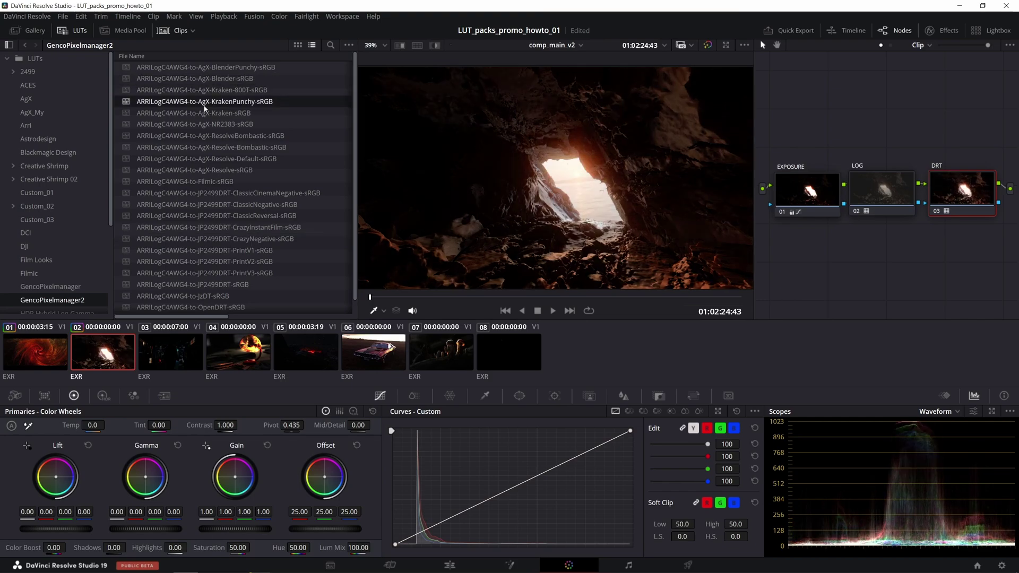
click(210, 124)
click(212, 136)
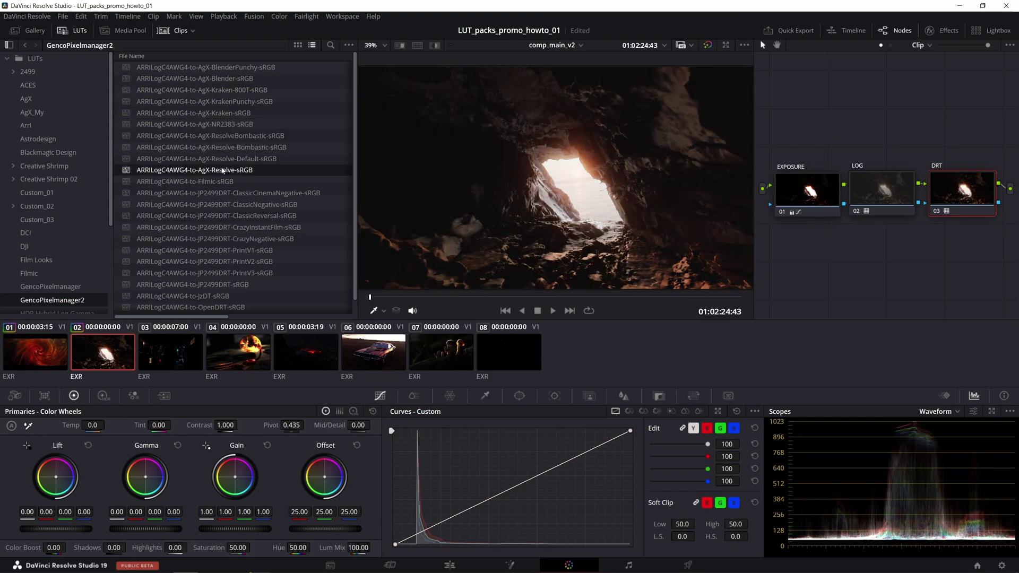
Give the night-street clip the ARRILogC4AWG4-to-AgX-Resolve-sRGB LUT after comparing with AgX-Blender-sRGB.
key(Down)
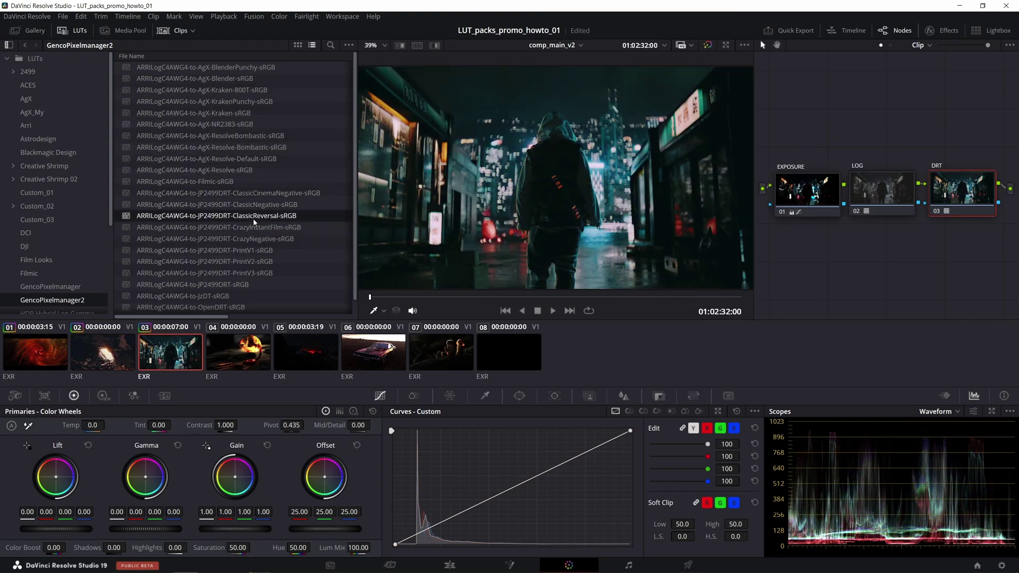
click(231, 171)
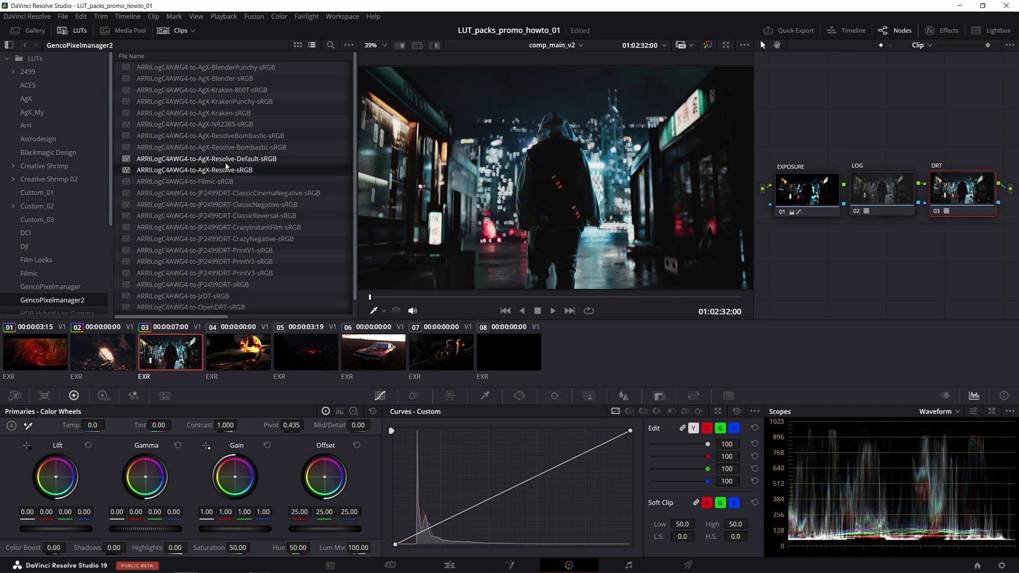
click(227, 79)
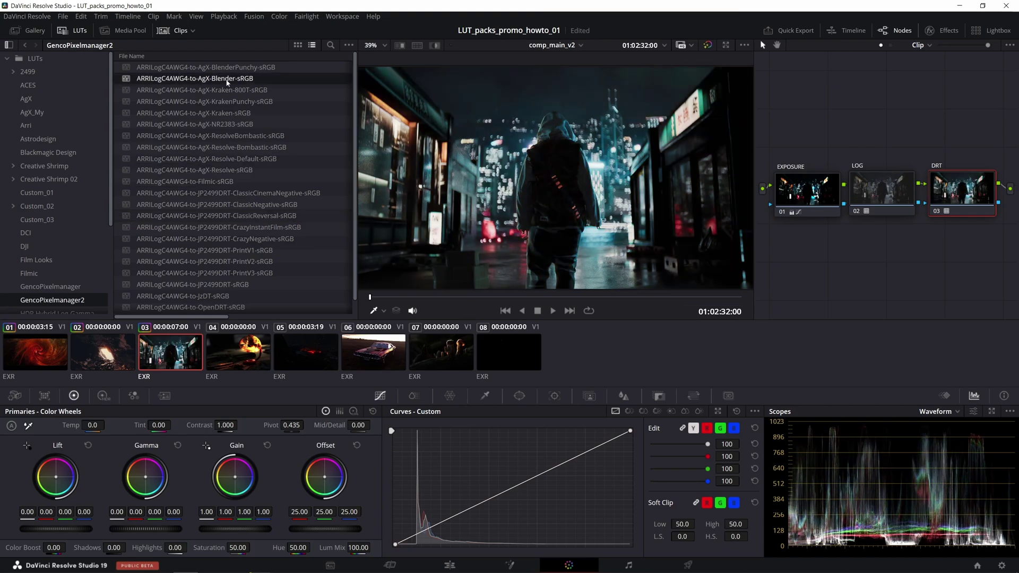
click(228, 171)
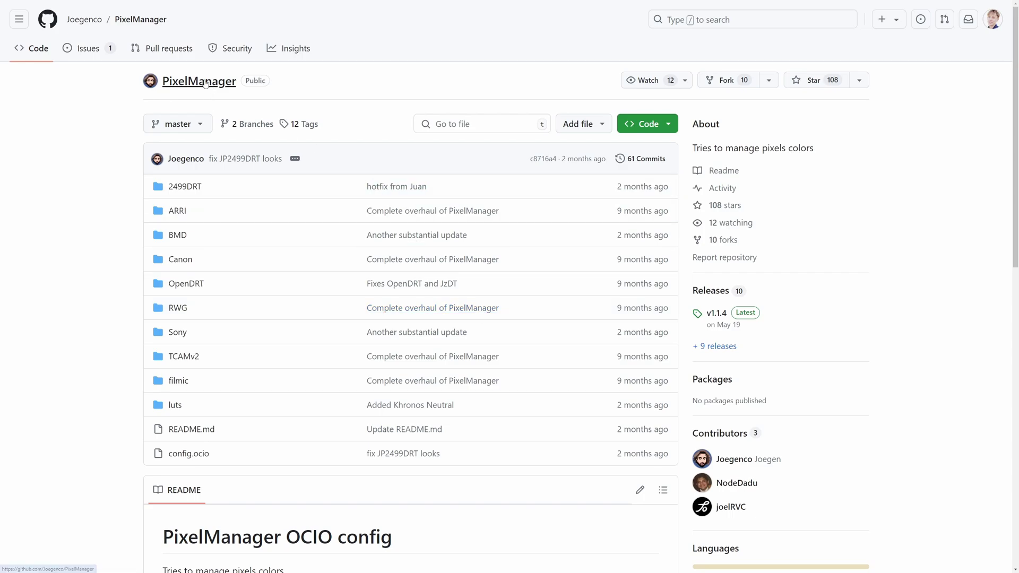
Scroll the PixelManager repository page down to its README.
scroll(91, 187, down, 3)
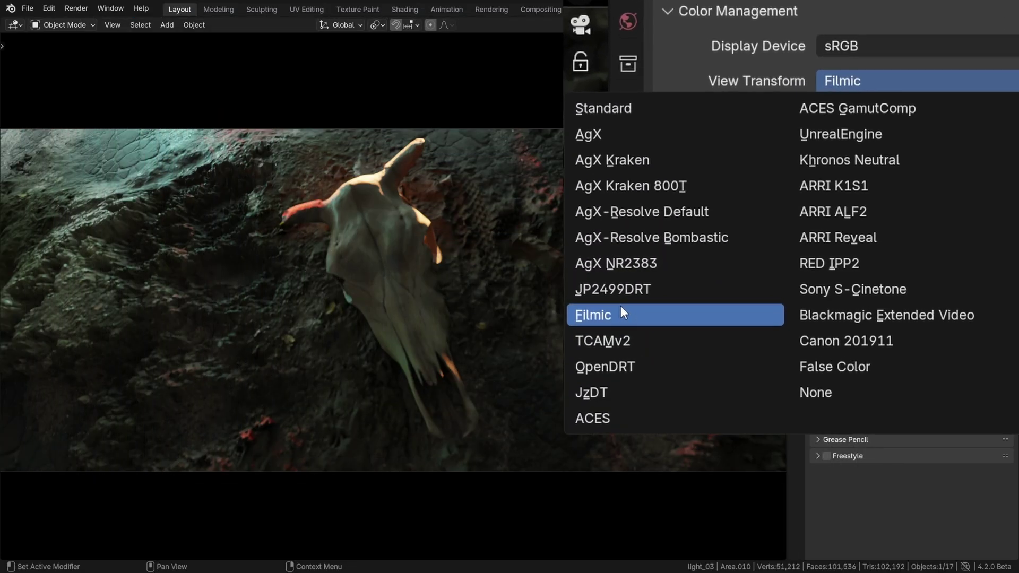
Switch the view transform from JP2499DRT to UnrealEngine and raise exposure to 2.533.
click(613, 290)
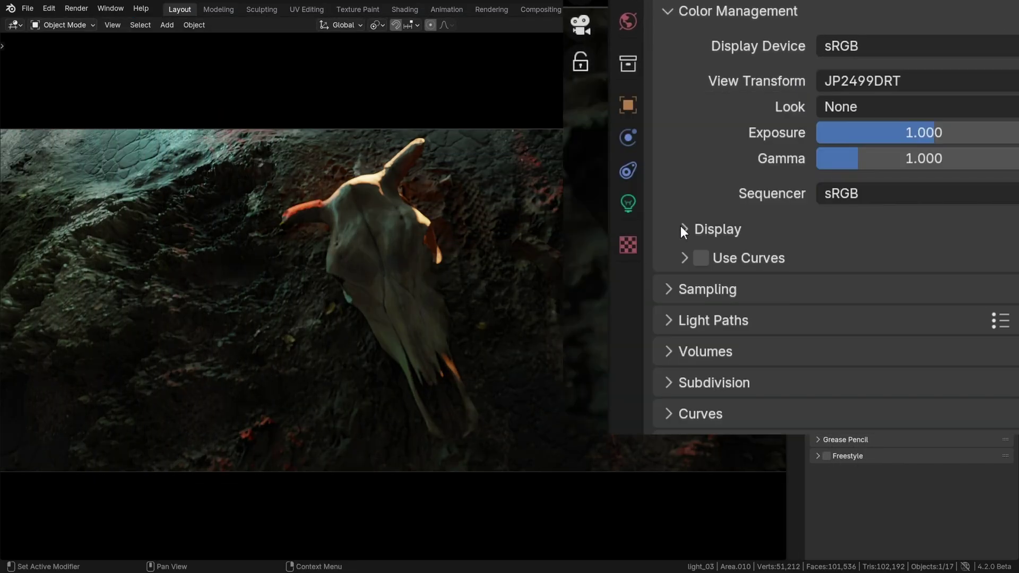
click(845, 87)
click(829, 135)
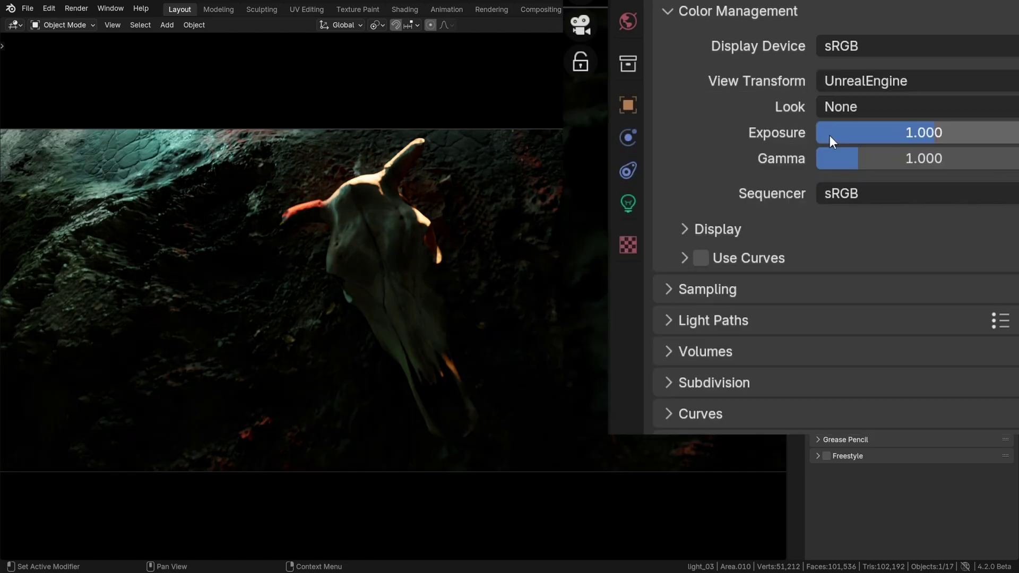
drag(897, 132, 951, 133)
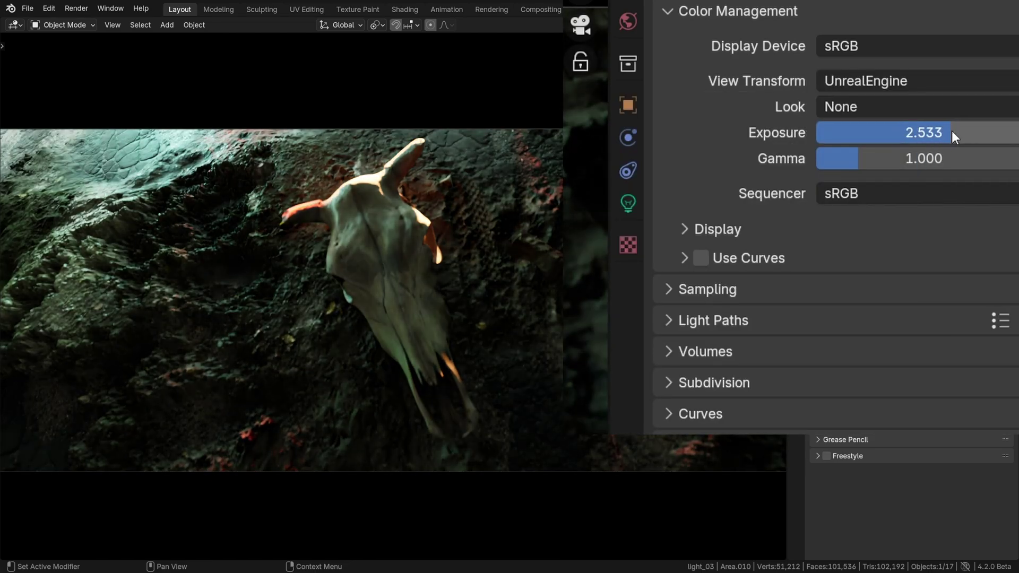